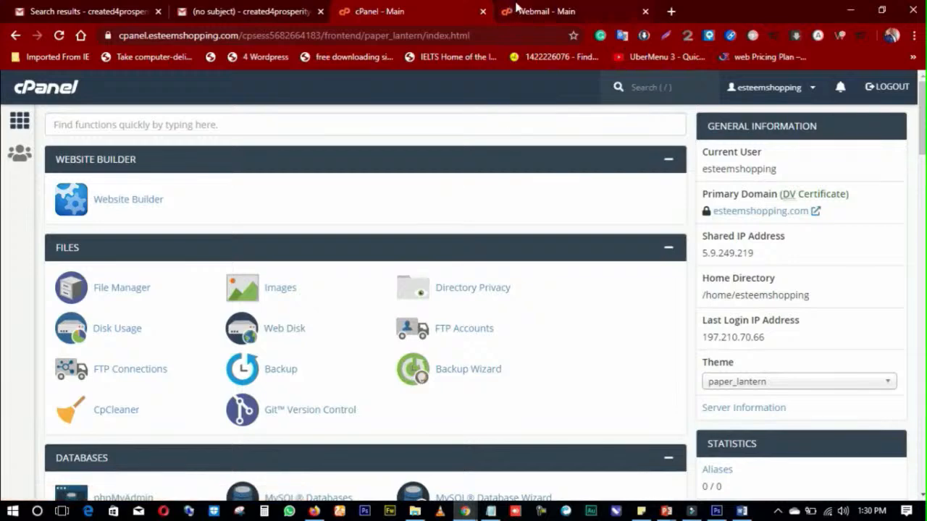
Step: Close the 'Webmail - Main' browser tab to get back to cPanel
{"action": "left_click", "coordinate": [645, 12]}
Step: Scroll down to Softaculous Apps Installer's WordPress listing and open a new browser tab
{"action": "scroll", "coordinate": [340, 273], "scroll_direction": "down", "scroll_amount": 4}
{"action": "scroll", "coordinate": [335, 248], "scroll_direction": "down", "scroll_amount": 5}
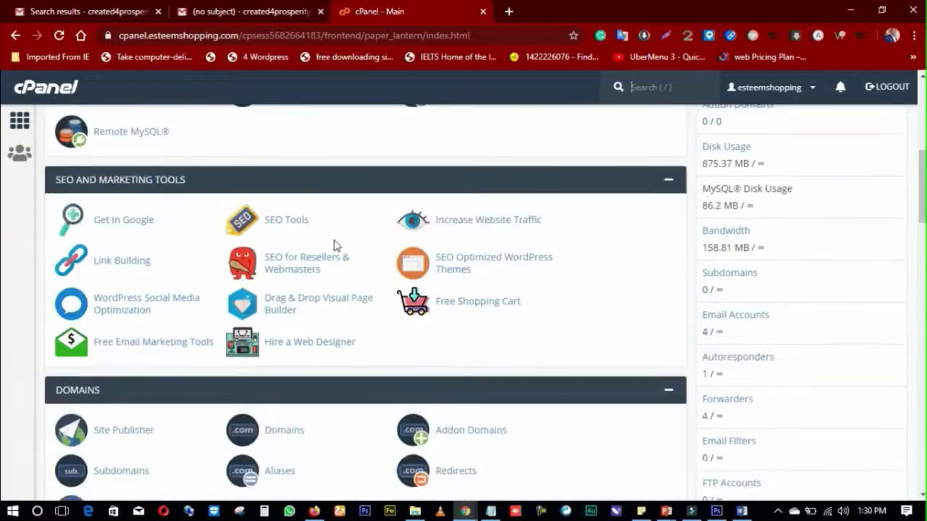
{"action": "scroll", "coordinate": [337, 242], "scroll_direction": "down", "scroll_amount": 10}
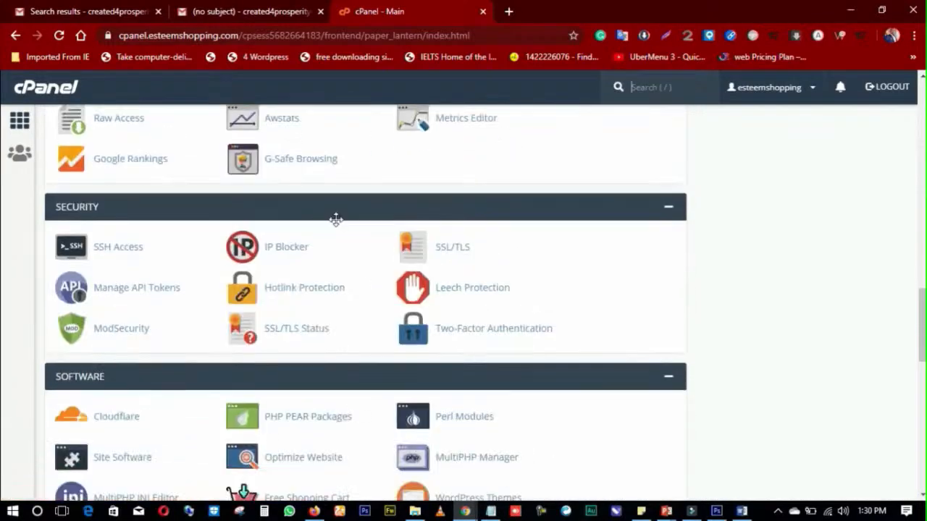
{"action": "scroll", "coordinate": [336, 226], "scroll_direction": "down", "scroll_amount": 7}
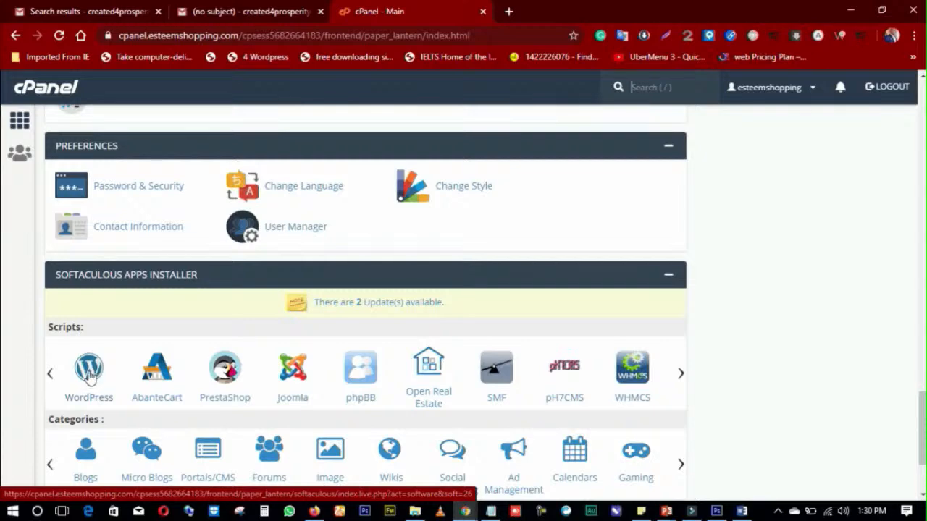
{"action": "left_click", "coordinate": [509, 12]}
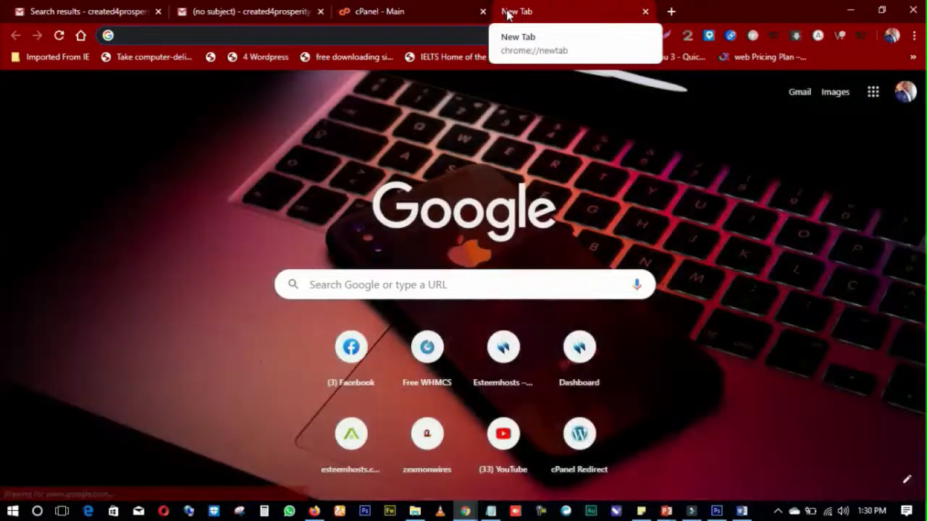
Step: Search Google for 'about wordpress' and open Wikipedia's WordPress article
{"action": "type", "text": "ABOU"}
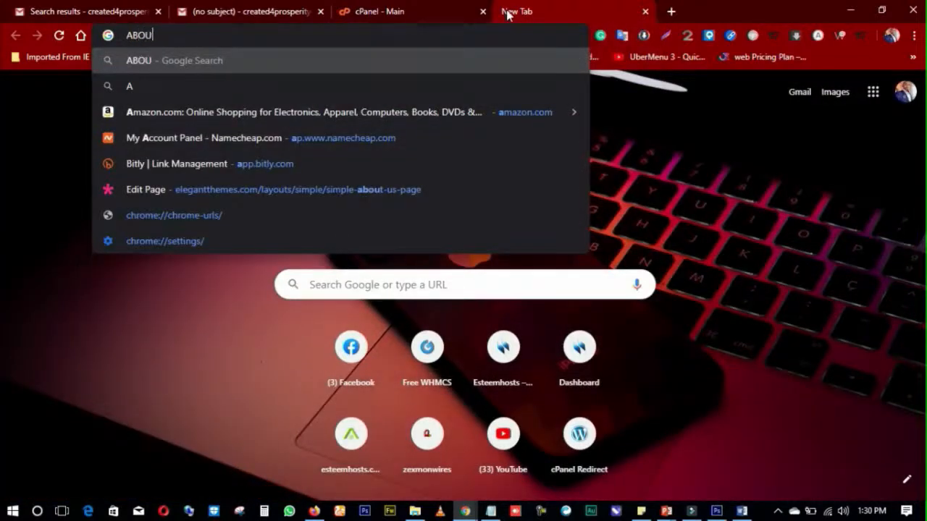
{"action": "type", "text": "T WORDPRESS"}
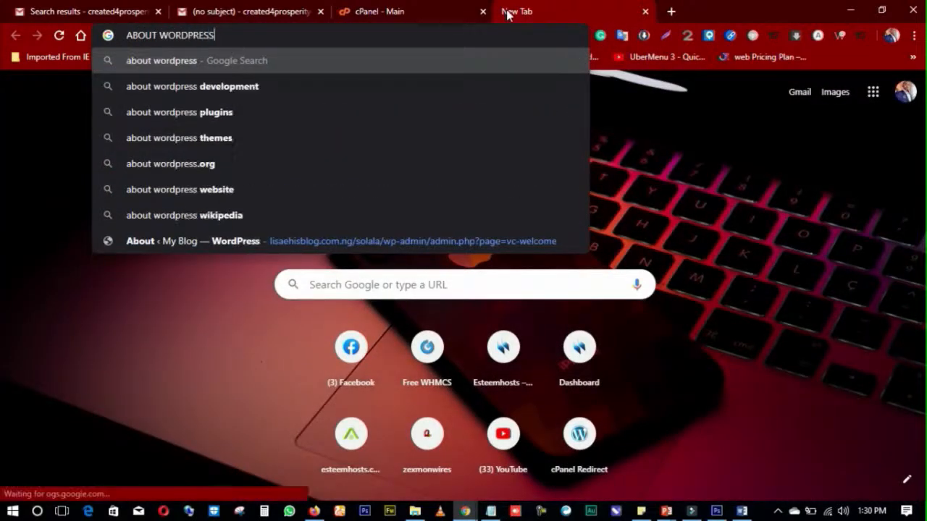
{"action": "key", "text": "Return"}
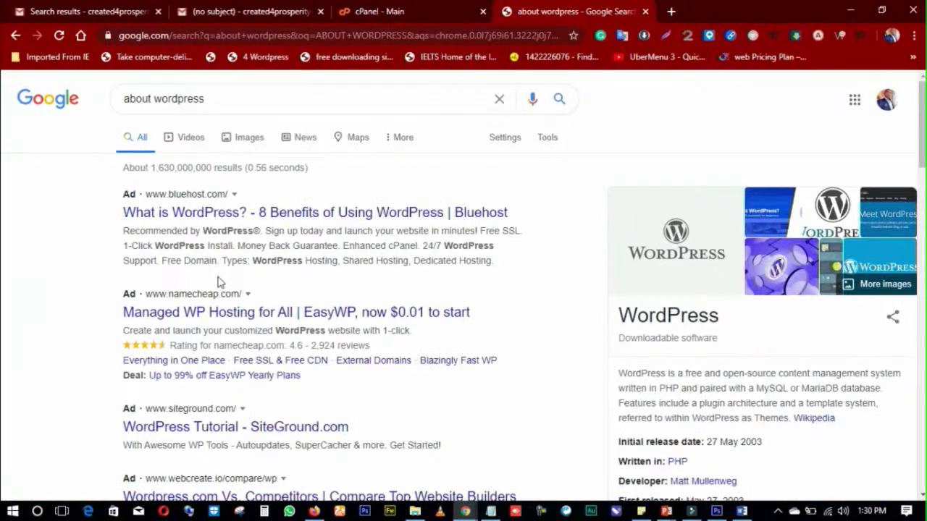
{"action": "scroll", "coordinate": [242, 291], "scroll_direction": "down", "scroll_amount": 3}
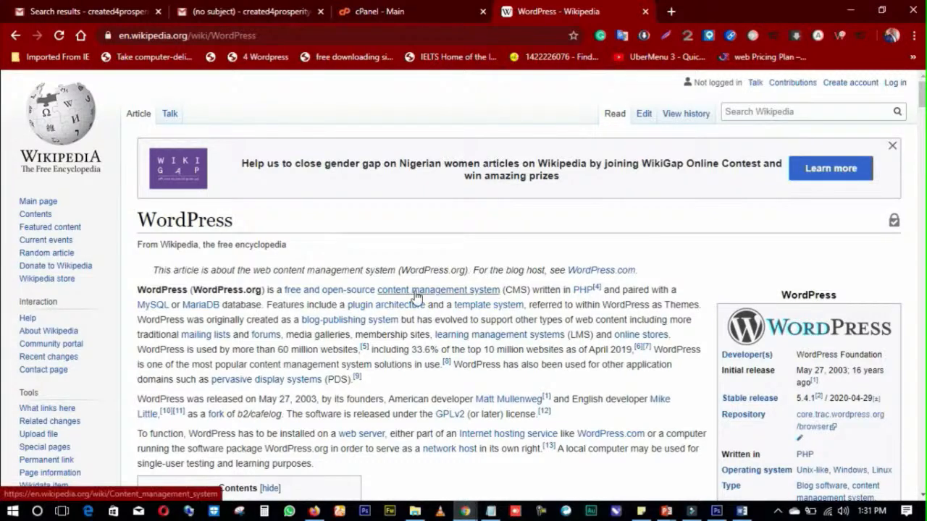
{"action": "mouse_move", "coordinate": [472, 296]}
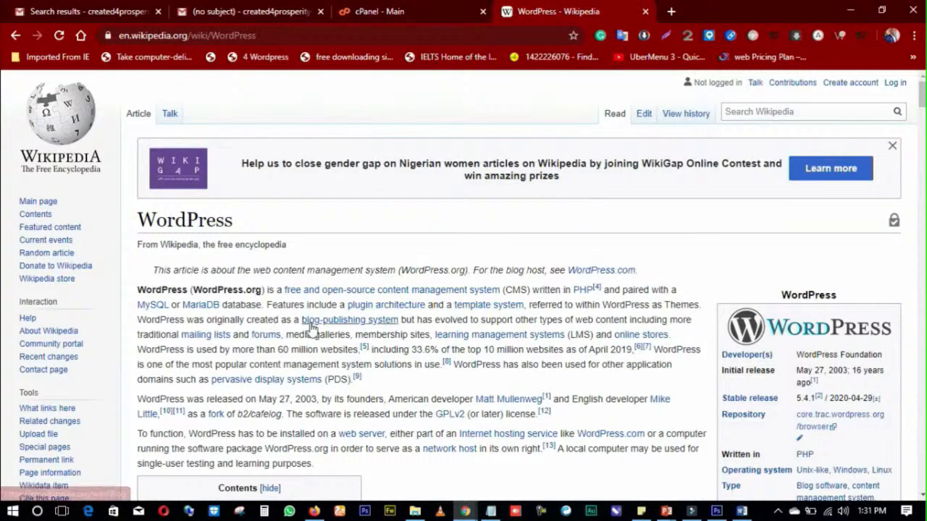
{"action": "scroll", "coordinate": [529, 349], "scroll_direction": "down", "scroll_amount": 1}
{"action": "scroll", "coordinate": [507, 340], "scroll_direction": "up", "scroll_amount": 1}
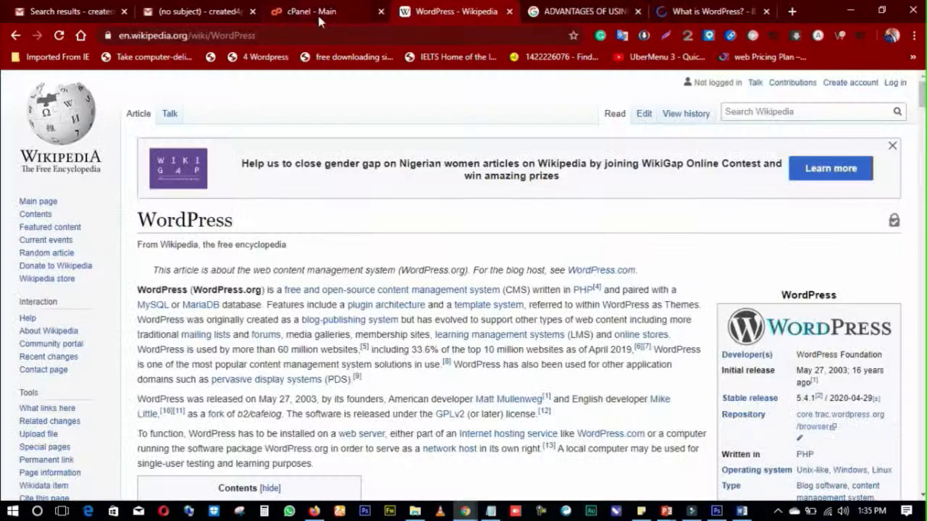
Step: Switch back to the cPanel tab and open WordPress under Softaculous Apps Installer's Scripts
{"action": "left_click", "coordinate": [294, 19]}
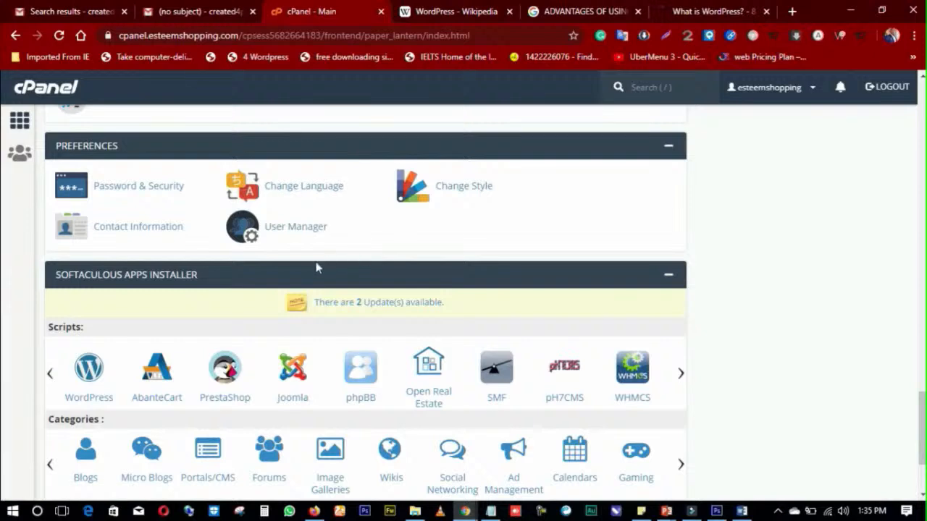
{"action": "scroll", "coordinate": [298, 263], "scroll_direction": "down", "scroll_amount": 1}
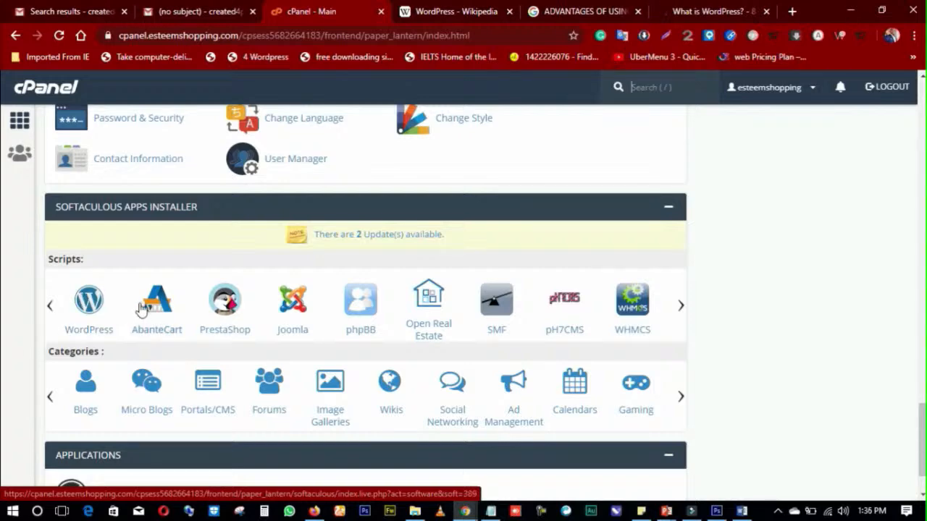
{"action": "scroll", "coordinate": [207, 283], "scroll_direction": "up", "scroll_amount": 1}
{"action": "scroll", "coordinate": [207, 283], "scroll_direction": "down", "scroll_amount": 20}
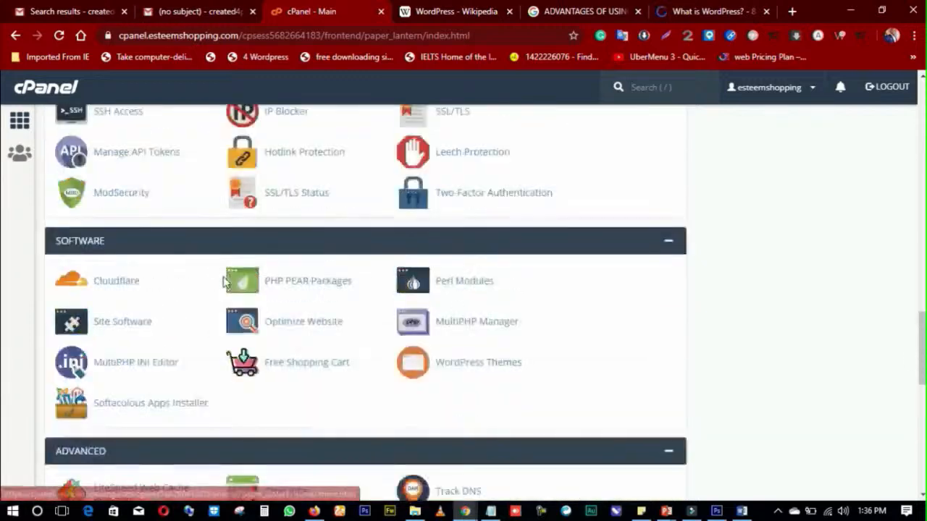
{"action": "scroll", "coordinate": [215, 275], "scroll_direction": "up", "scroll_amount": 7}
{"action": "scroll", "coordinate": [215, 275], "scroll_direction": "up", "scroll_amount": 10}
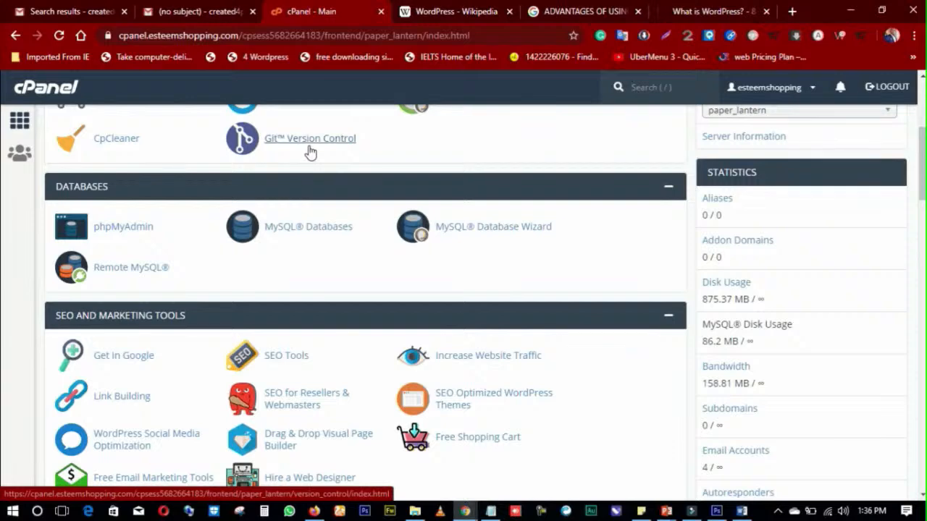
{"action": "scroll", "coordinate": [311, 152], "scroll_direction": "down", "scroll_amount": 6}
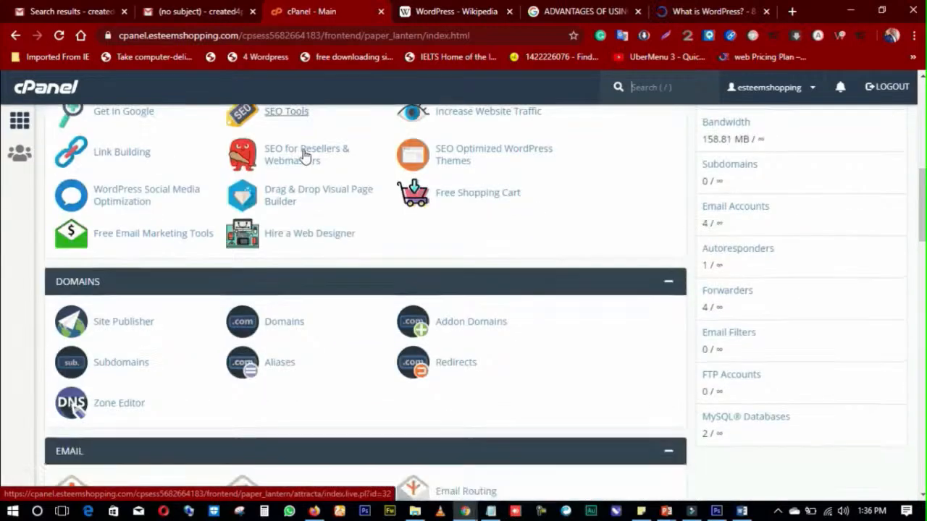
{"action": "scroll", "coordinate": [303, 156], "scroll_direction": "down", "scroll_amount": 8}
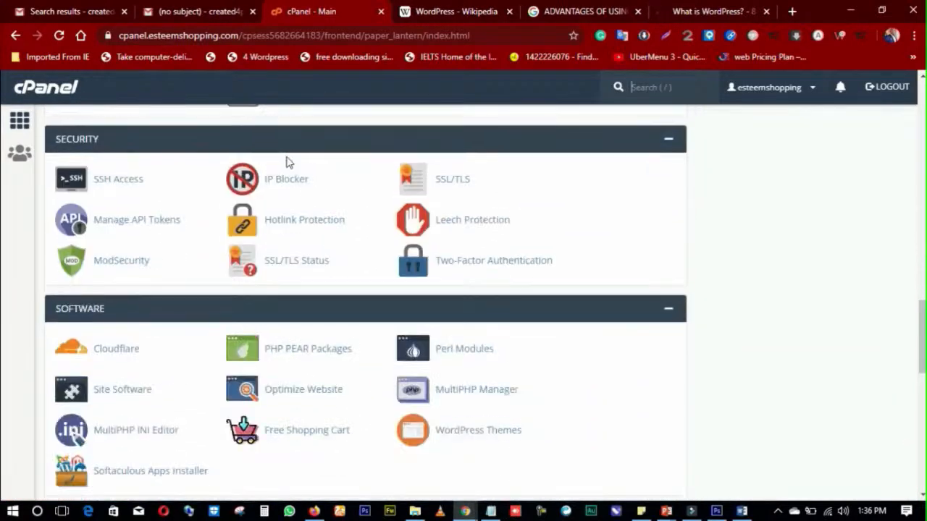
{"action": "scroll", "coordinate": [282, 162], "scroll_direction": "down", "scroll_amount": 9}
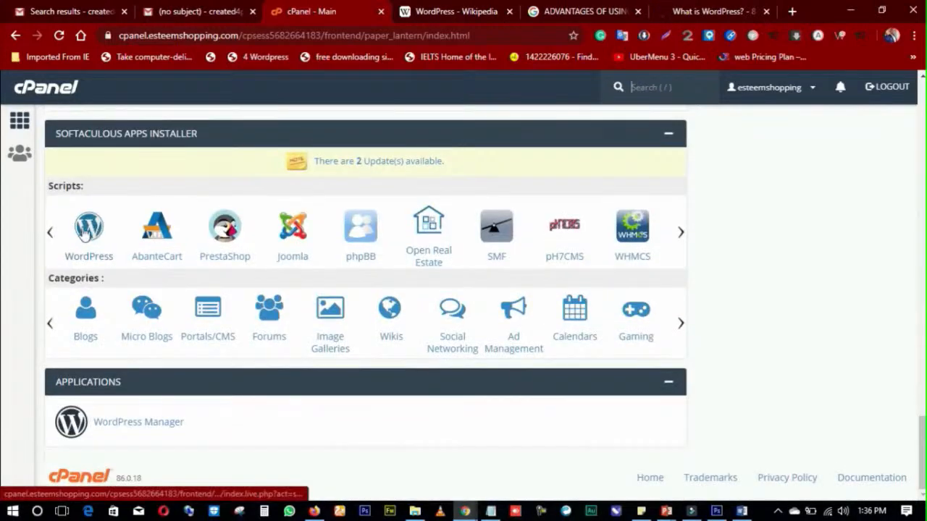
{"action": "left_click", "coordinate": [85, 233]}
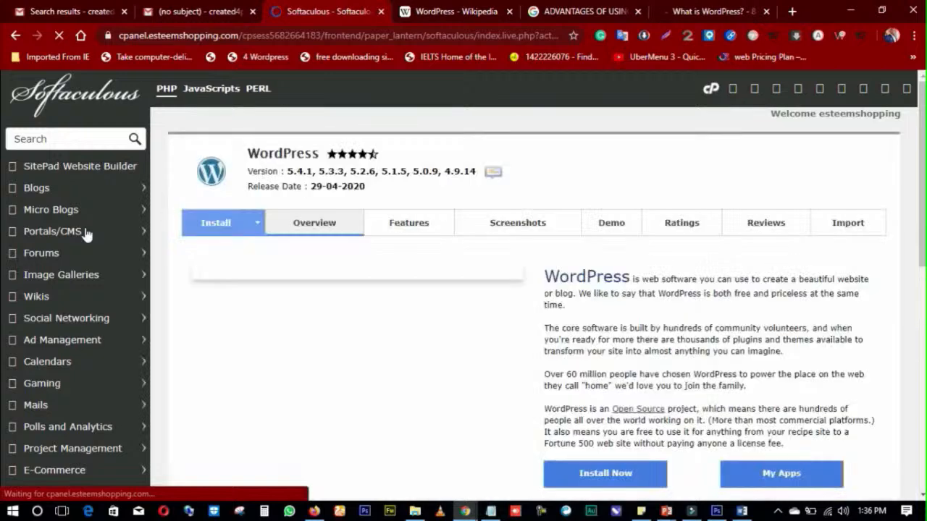
Step: Open the Install form for WordPress 5.4.1, then start a fresh browser tab
{"action": "scroll", "coordinate": [362, 274], "scroll_direction": "down", "scroll_amount": 1}
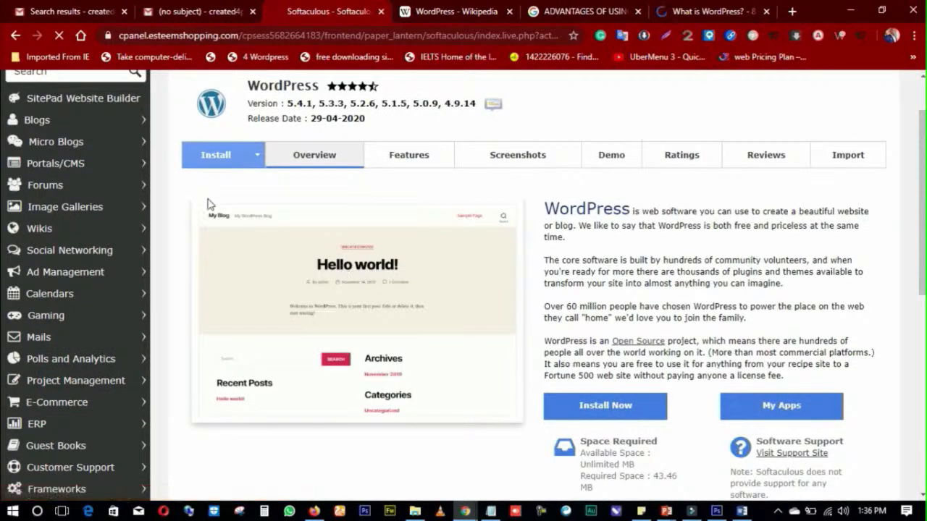
{"action": "scroll", "coordinate": [397, 230], "scroll_direction": "down", "scroll_amount": 3}
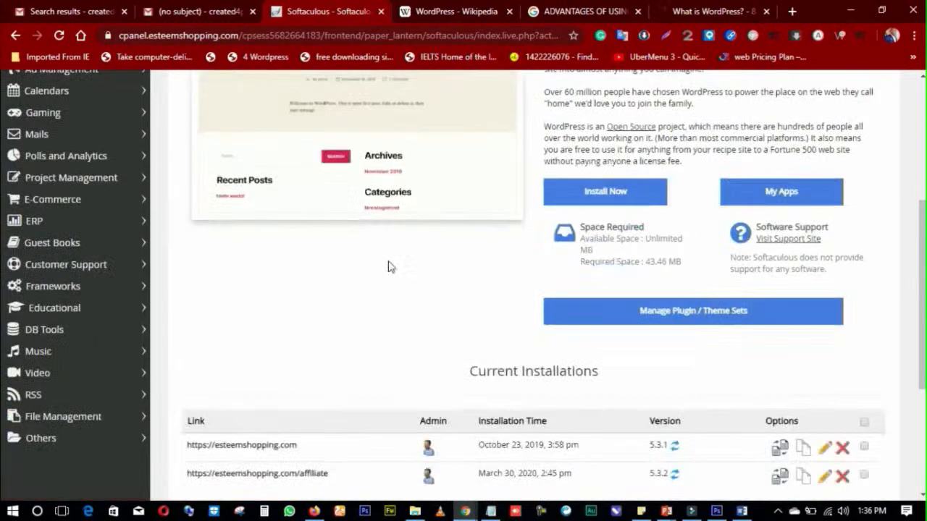
{"action": "scroll", "coordinate": [323, 207], "scroll_direction": "up", "scroll_amount": 3}
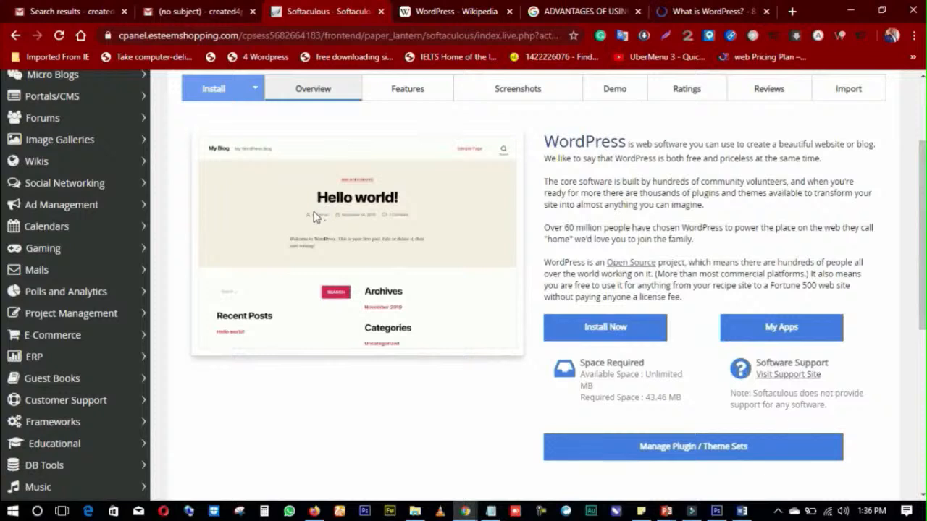
{"action": "scroll", "coordinate": [288, 190], "scroll_direction": "up", "scroll_amount": 1}
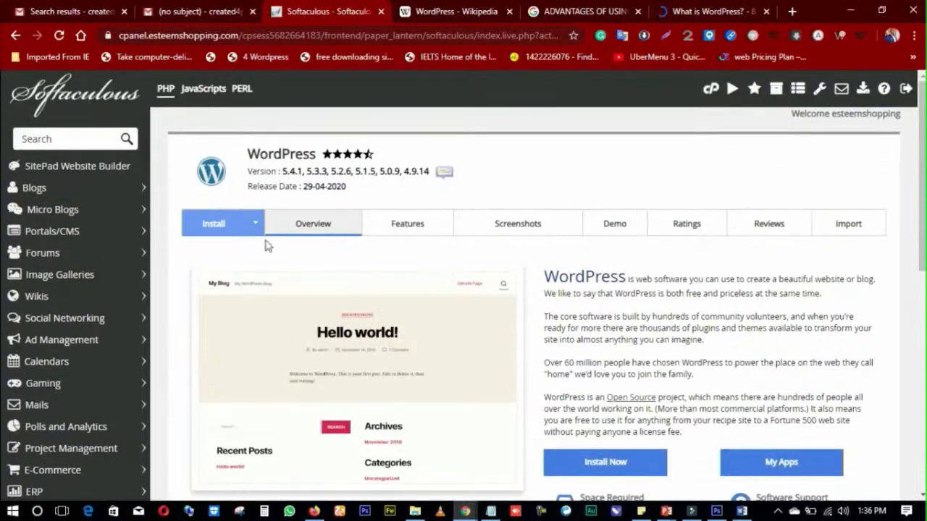
{"action": "left_click", "coordinate": [230, 230]}
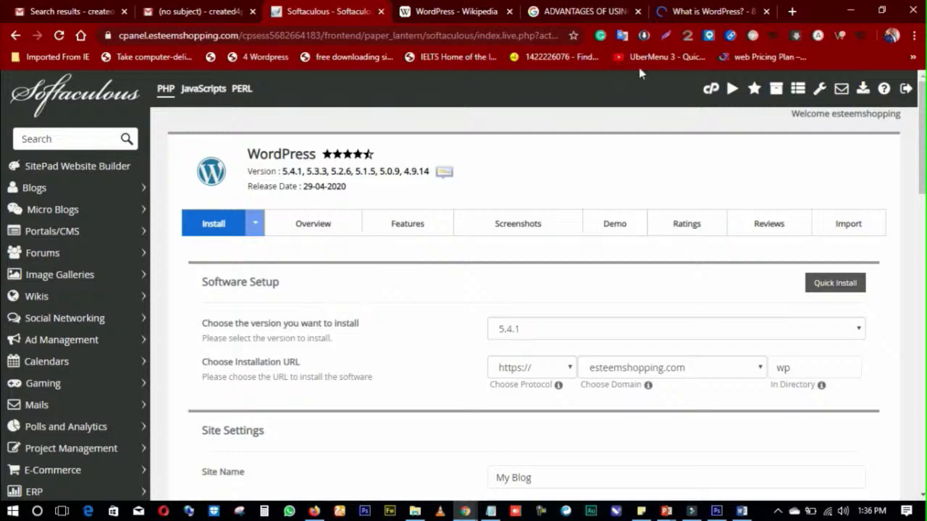
{"action": "left_click", "coordinate": [792, 11]}
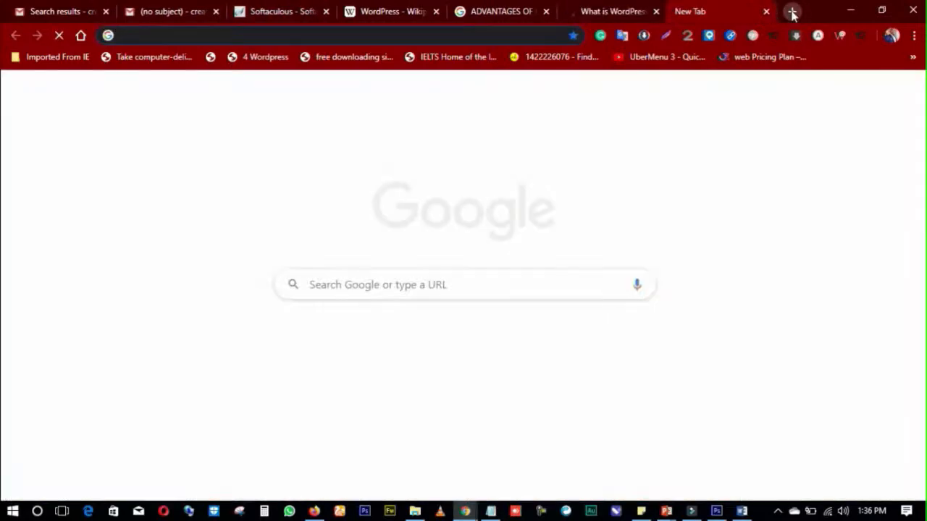
Step: Search Google for 'SSL', read the DigiCert snippet and People also ask, then return to Softaculous
{"action": "type", "text": "SSL"}
{"action": "key", "text": "Return"}
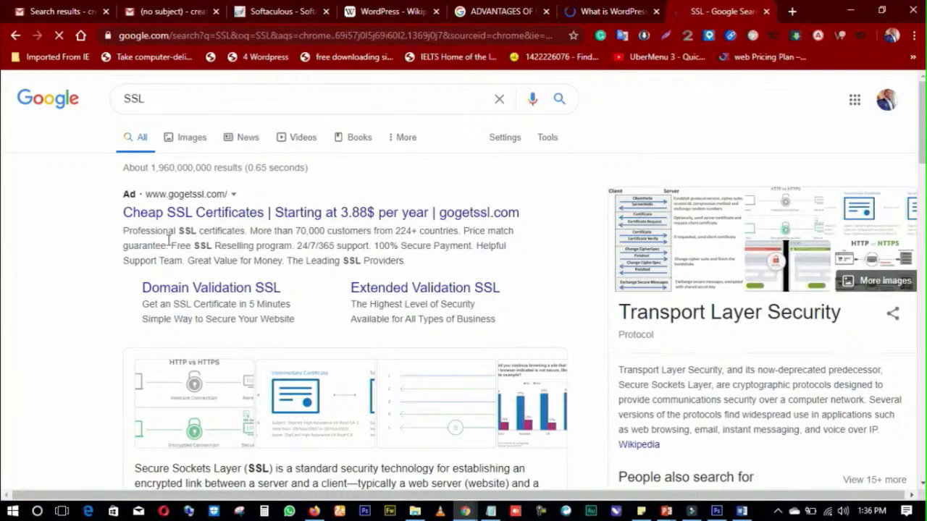
{"action": "scroll", "coordinate": [290, 267], "scroll_direction": "down", "scroll_amount": 4}
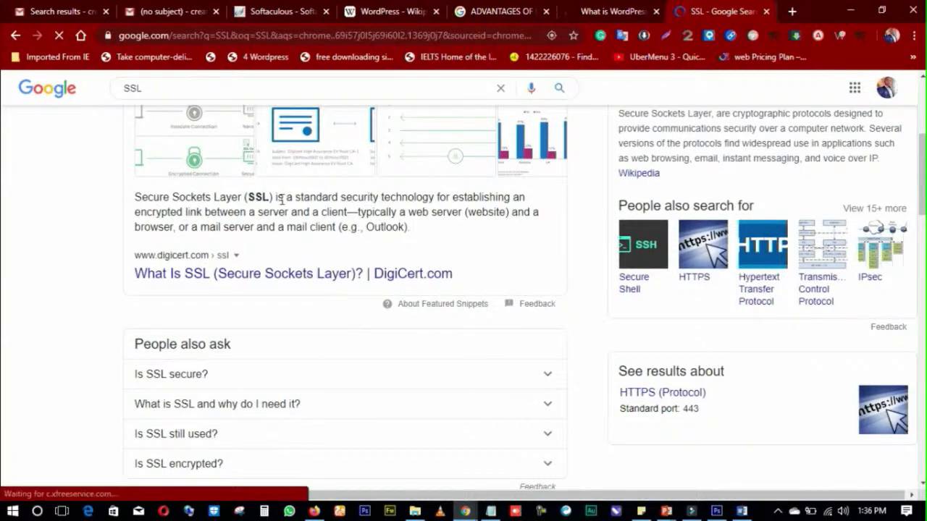
{"action": "scroll", "coordinate": [261, 192], "scroll_direction": "up", "scroll_amount": 4}
{"action": "left_click", "coordinate": [275, 13]}
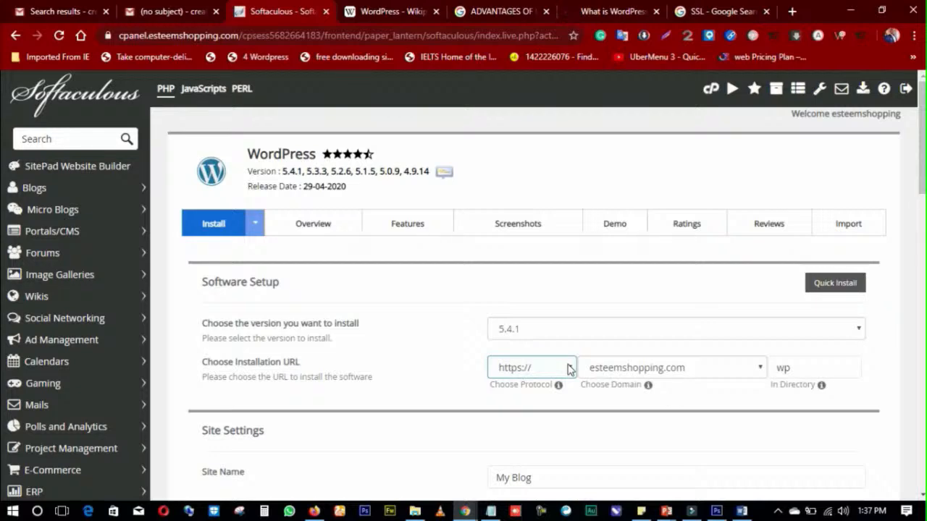
{"action": "left_click", "coordinate": [715, 13]}
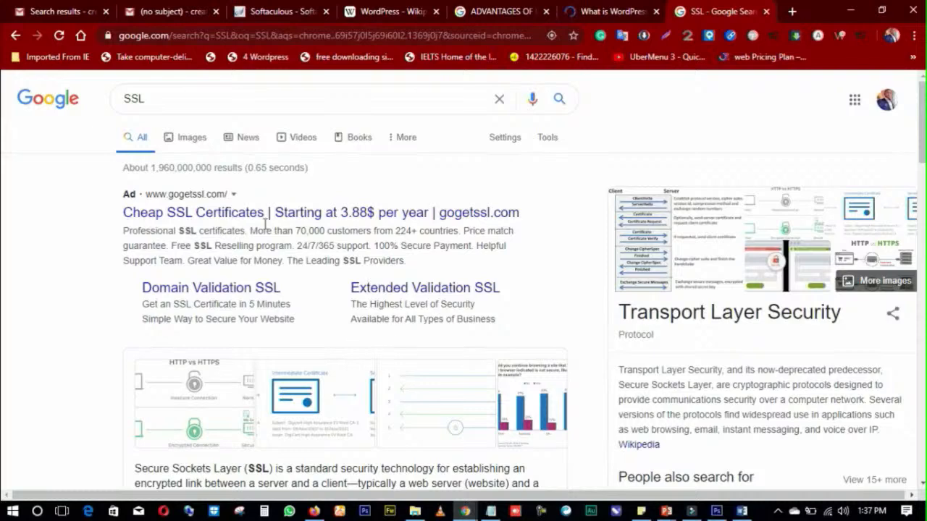
{"action": "scroll", "coordinate": [326, 325], "scroll_direction": "down", "scroll_amount": 4}
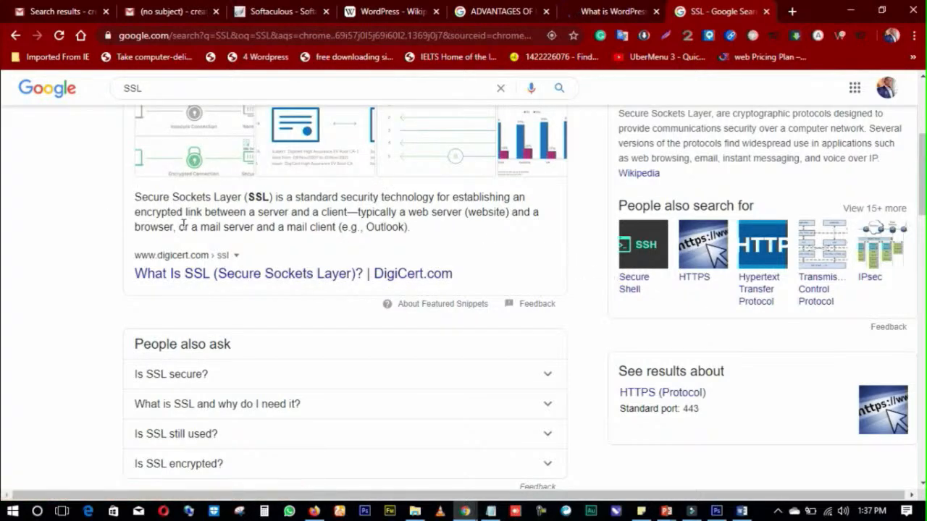
{"action": "scroll", "coordinate": [183, 286], "scroll_direction": "up", "scroll_amount": 3}
{"action": "scroll", "coordinate": [199, 240], "scroll_direction": "down", "scroll_amount": 3}
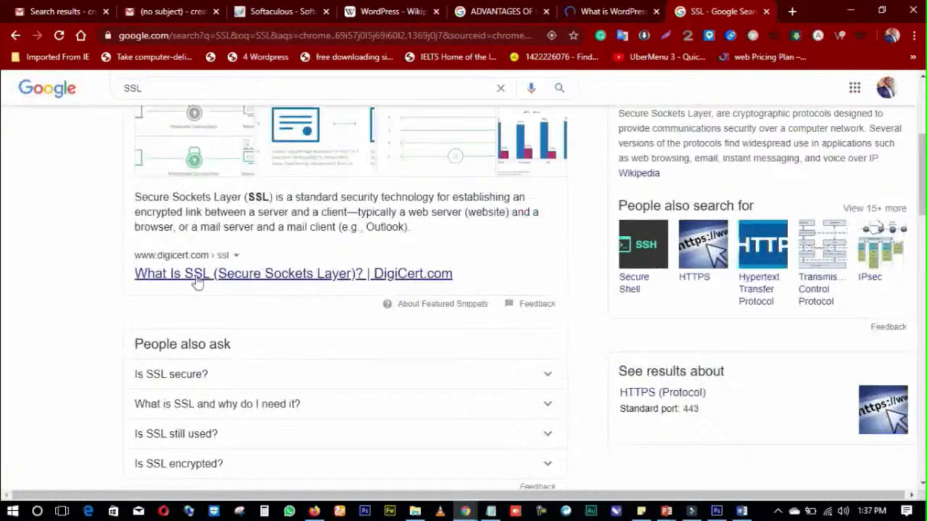
{"action": "scroll", "coordinate": [197, 283], "scroll_direction": "up", "scroll_amount": 3}
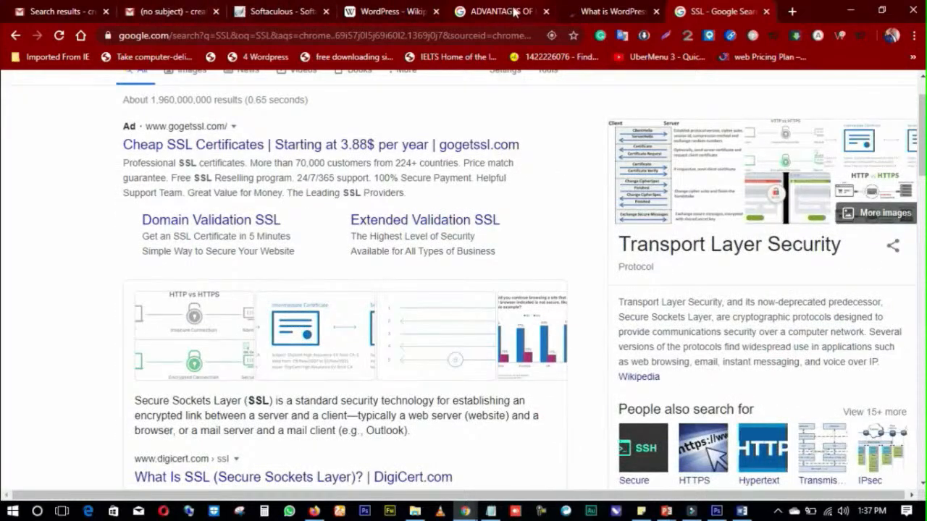
{"action": "left_click", "coordinate": [282, 13]}
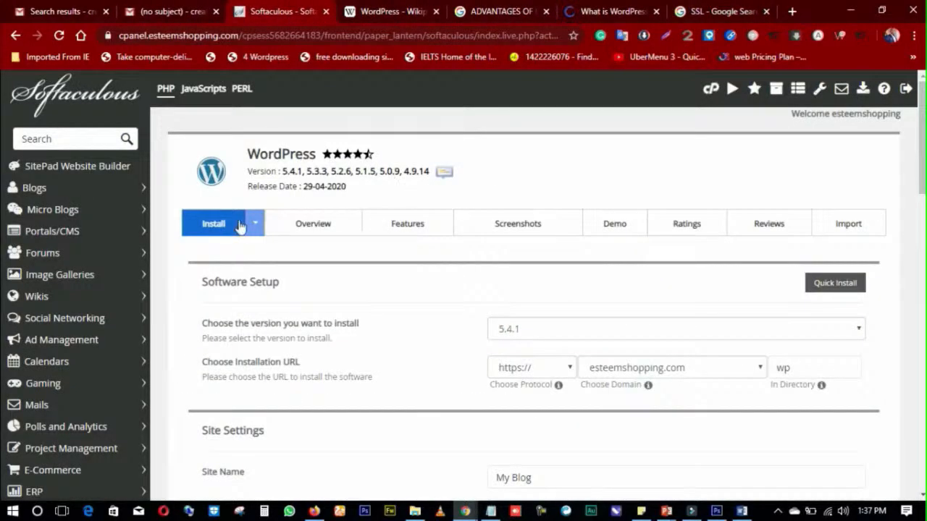
{"action": "scroll", "coordinate": [420, 243], "scroll_direction": "down", "scroll_amount": 1}
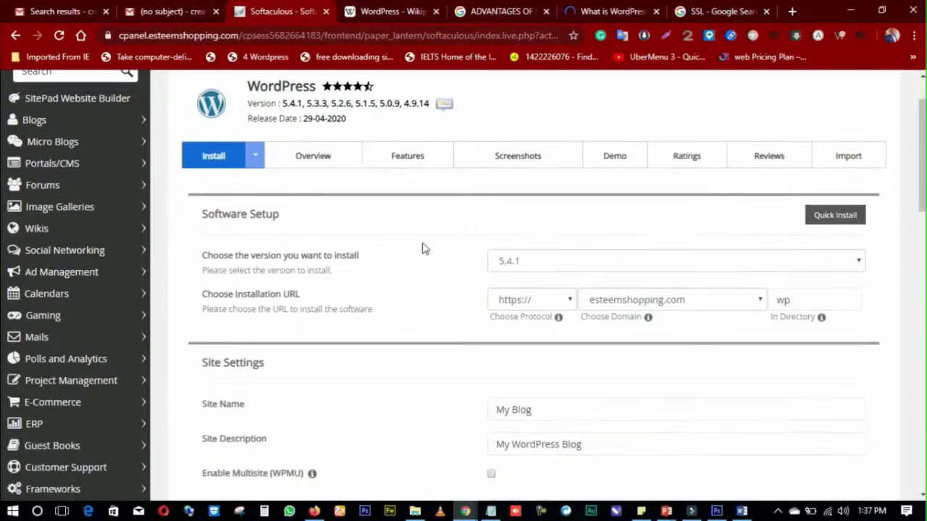
{"action": "left_click", "coordinate": [555, 304]}
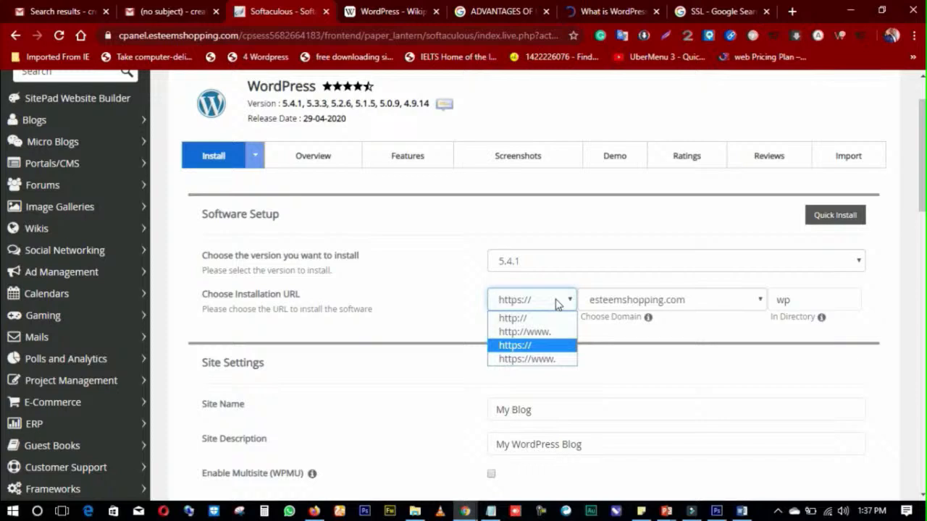
{"action": "left_click", "coordinate": [555, 304]}
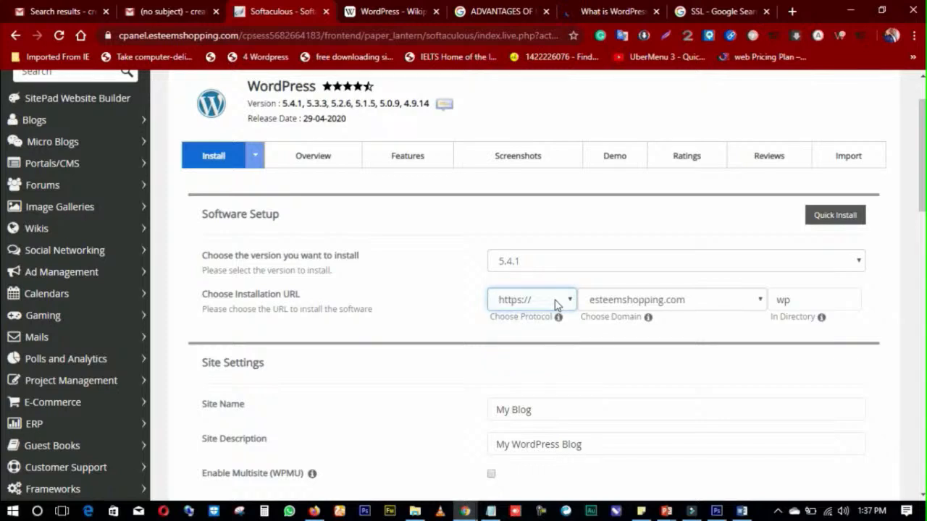
{"action": "left_click", "coordinate": [556, 304]}
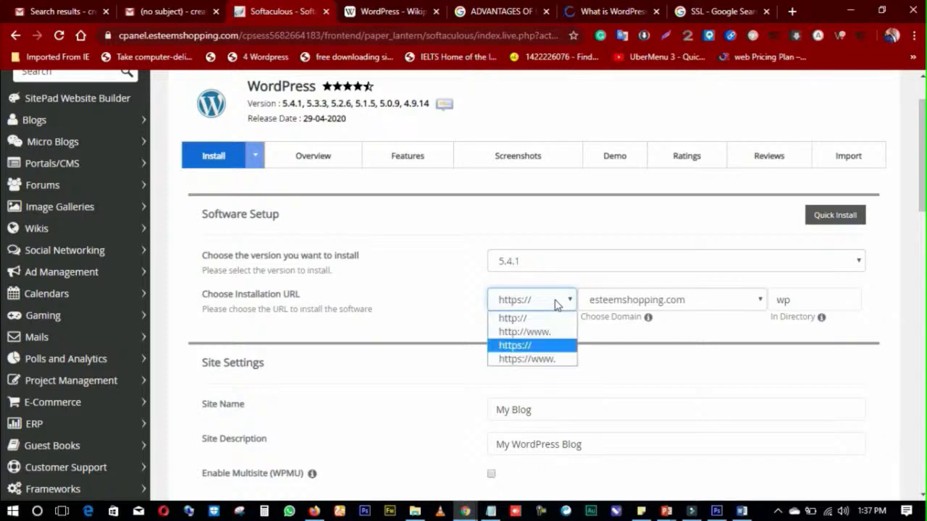
{"action": "left_click", "coordinate": [529, 352]}
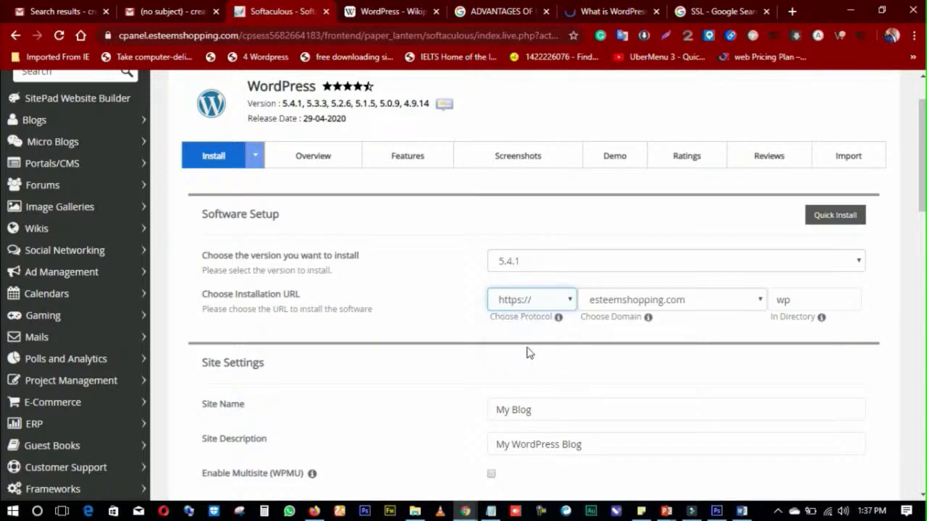
{"action": "left_click", "coordinate": [569, 304]}
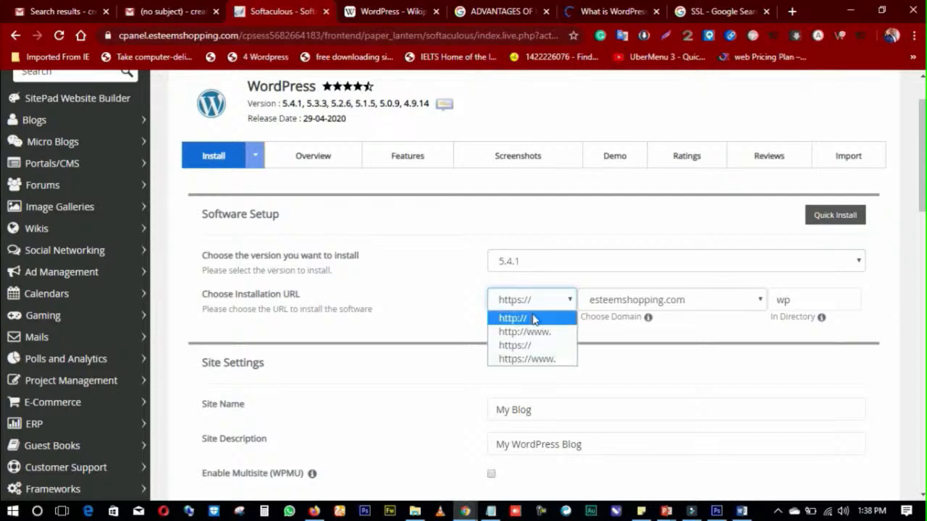
{"action": "left_click", "coordinate": [518, 320]}
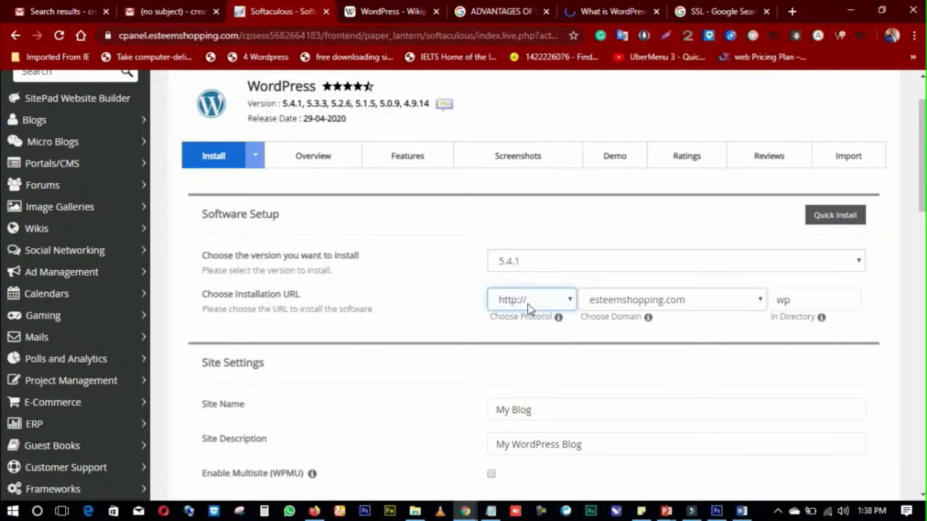
{"action": "left_click", "coordinate": [529, 304]}
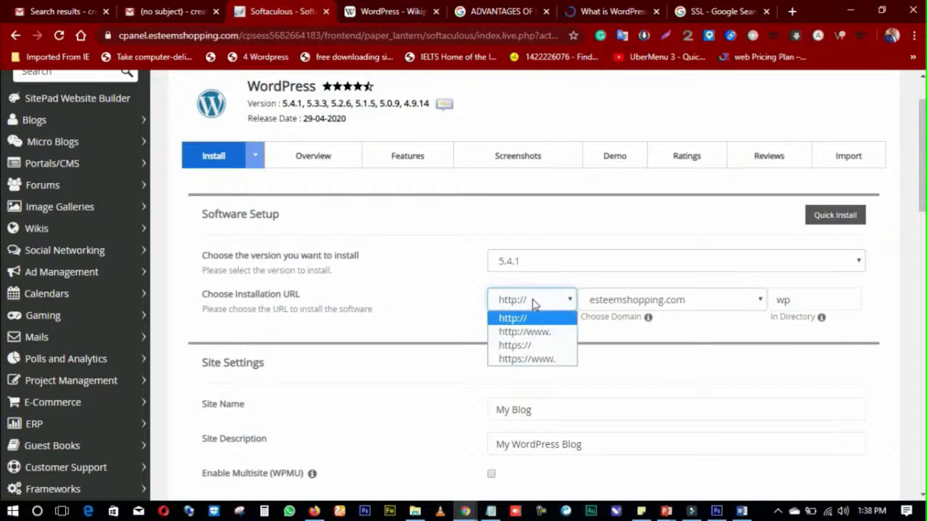
{"action": "left_click", "coordinate": [536, 346]}
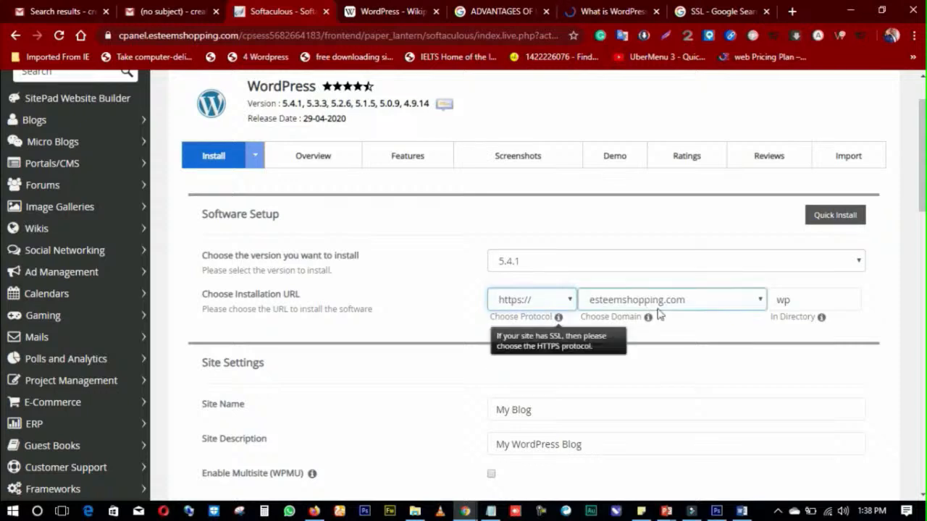
Step: Keep esteemshopping.com as the install domain in Choose Domain
{"action": "left_click", "coordinate": [709, 305]}
{"action": "left_click", "coordinate": [708, 305]}
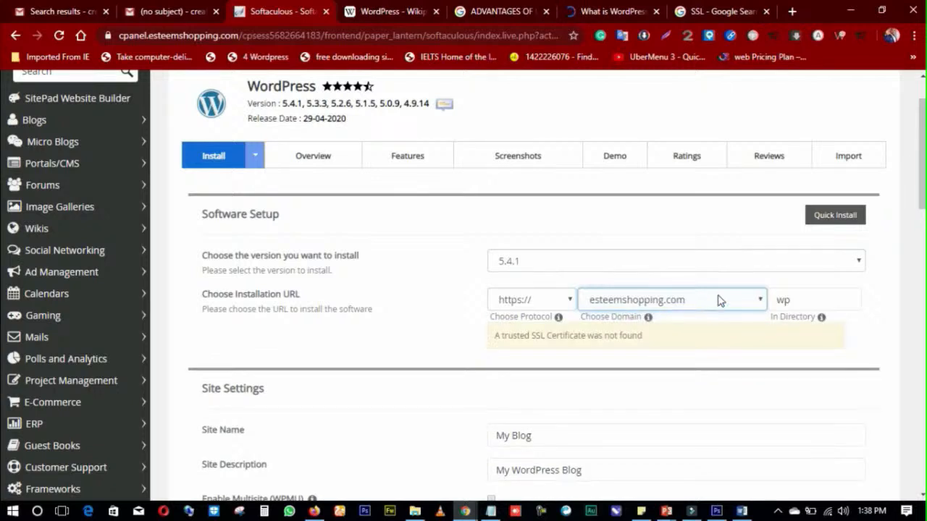
{"action": "right_click", "coordinate": [873, 301]}
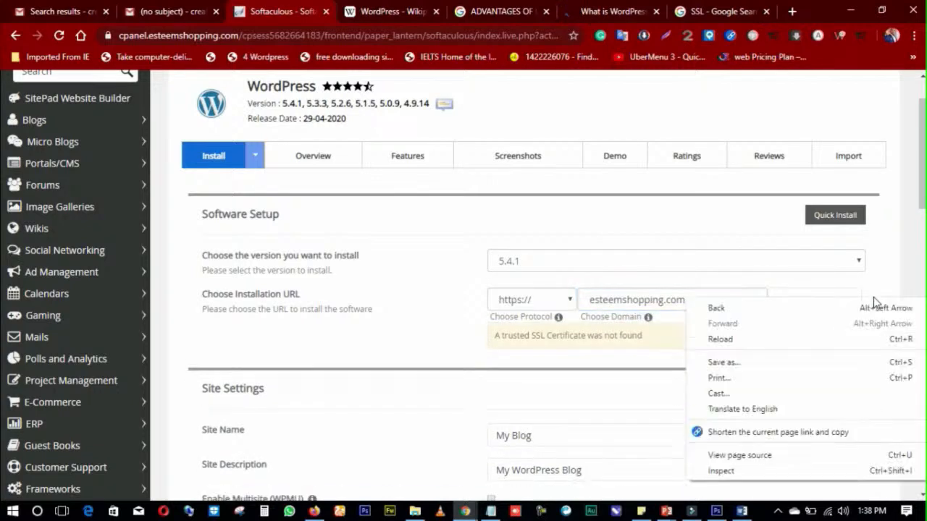
{"action": "right_click", "coordinate": [614, 357]}
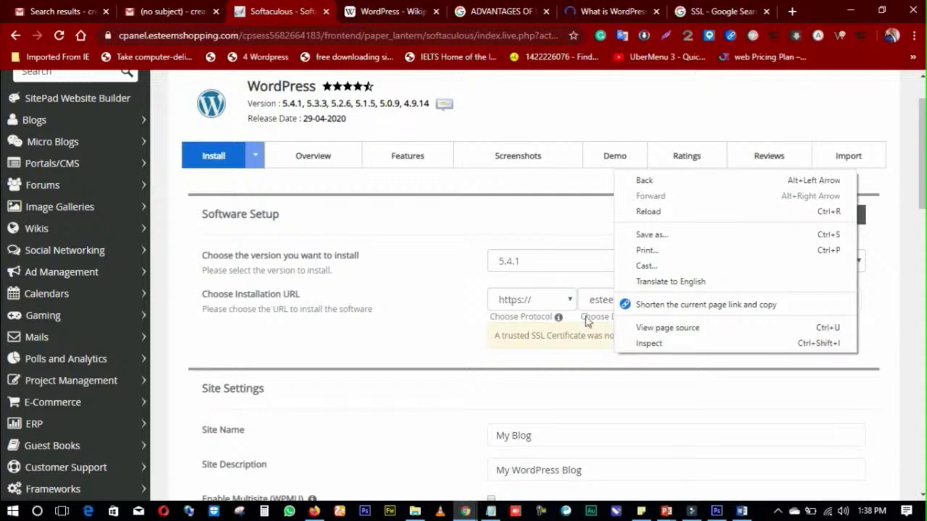
{"action": "left_click", "coordinate": [475, 314]}
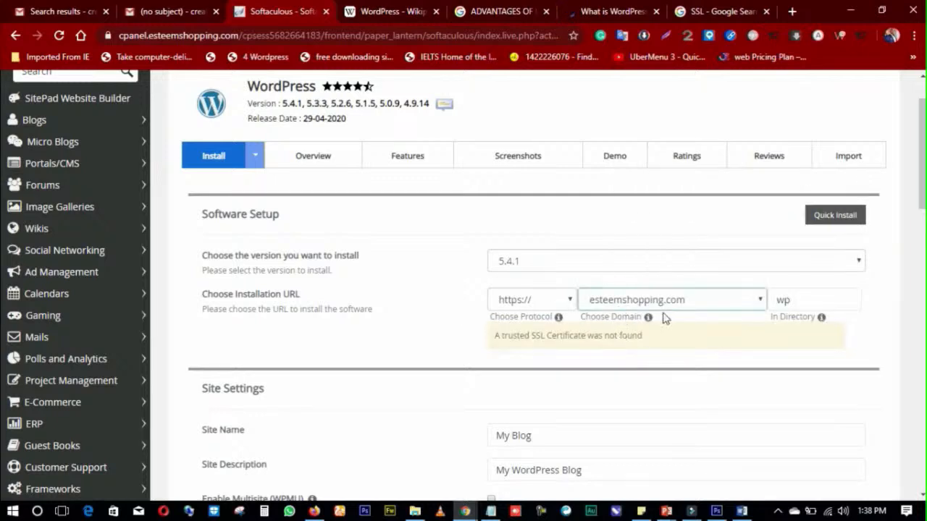
{"action": "left_click", "coordinate": [693, 305]}
{"action": "left_click", "coordinate": [695, 305]}
{"action": "left_click", "coordinate": [792, 304]}
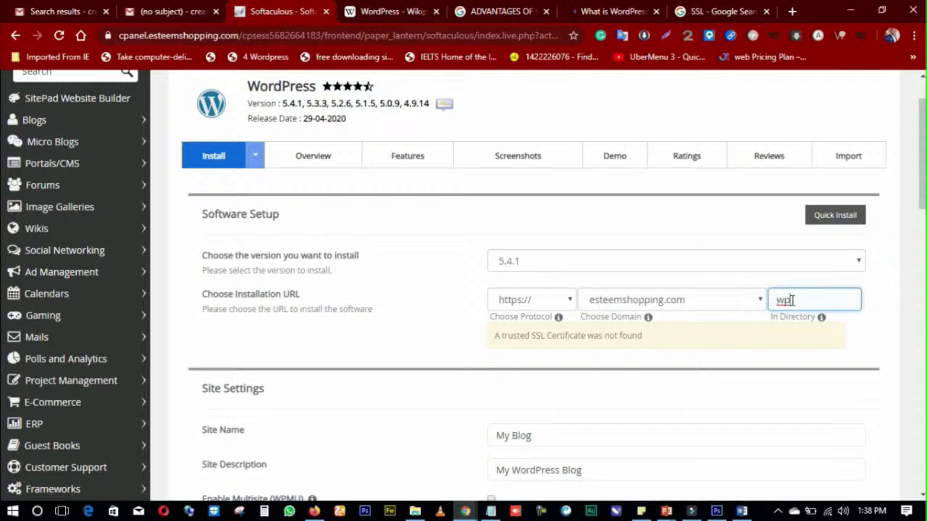
Step: Clear the default wp from the In Directory field, trying and erasing 'WP'
{"action": "key", "text": "BackSpace"}
{"action": "key", "text": "BackSpace"}
{"action": "right_click", "coordinate": [873, 306]}
{"action": "left_click", "coordinate": [876, 288]}
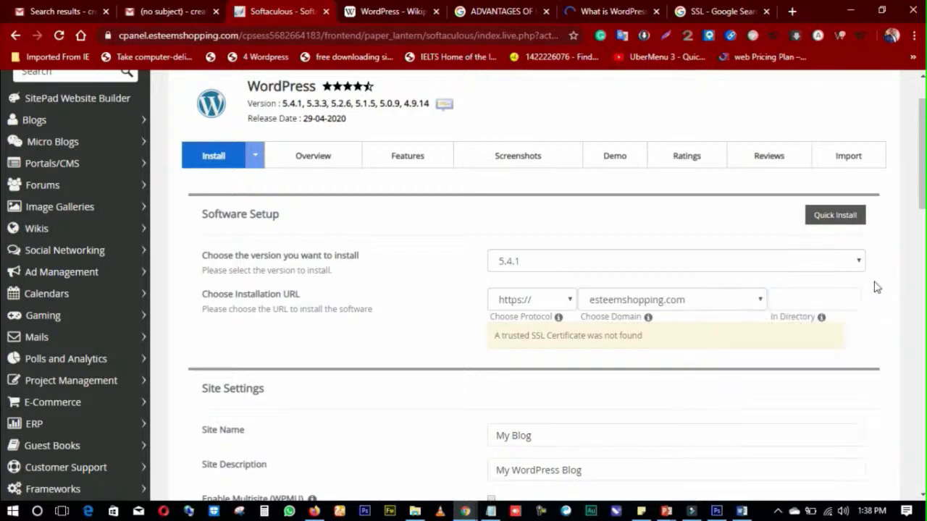
{"action": "left_click", "coordinate": [800, 299]}
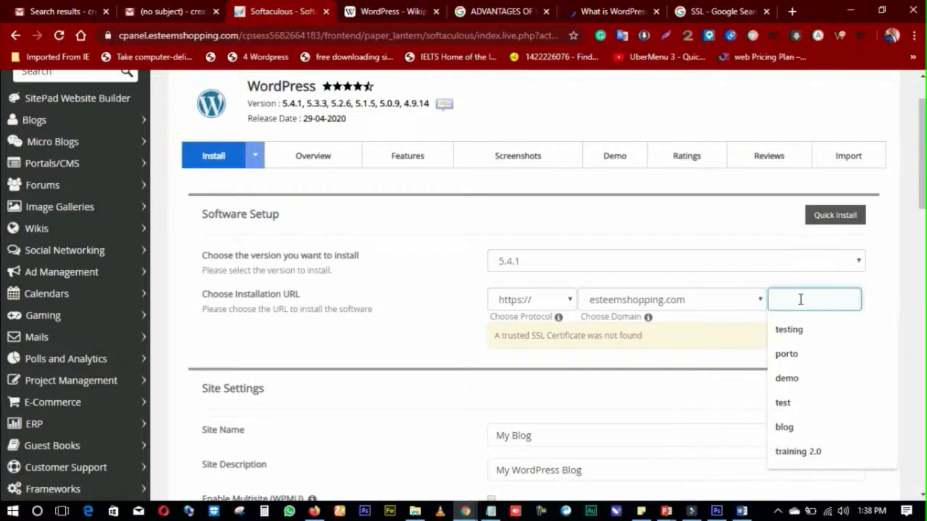
{"action": "type", "text": "WP"}
{"action": "key", "text": "BackSpace"}
{"action": "key", "text": "BackSpace"}
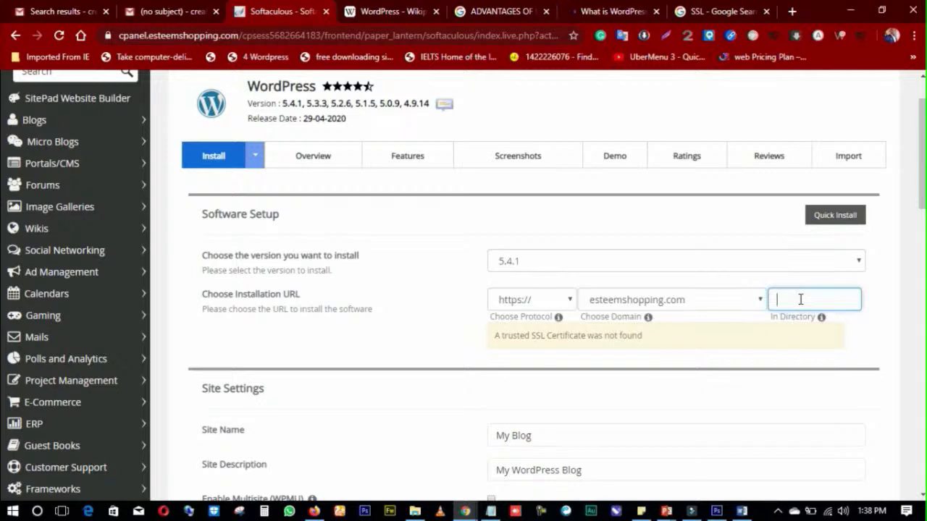
Step: Enter 'purchae' as the install directory, then trim mistyped letters from its end
{"action": "right_click", "coordinate": [885, 282]}
{"action": "left_click", "coordinate": [652, 282]}
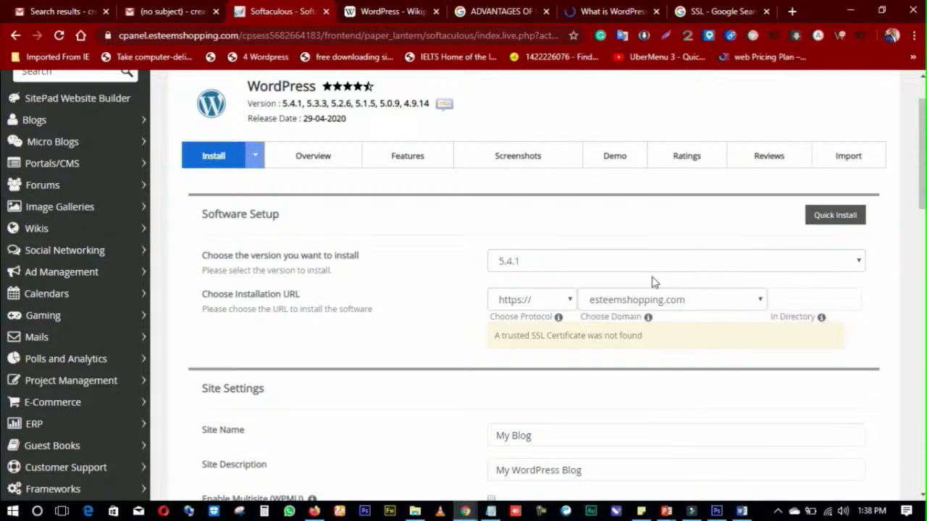
{"action": "left_click", "coordinate": [791, 297]}
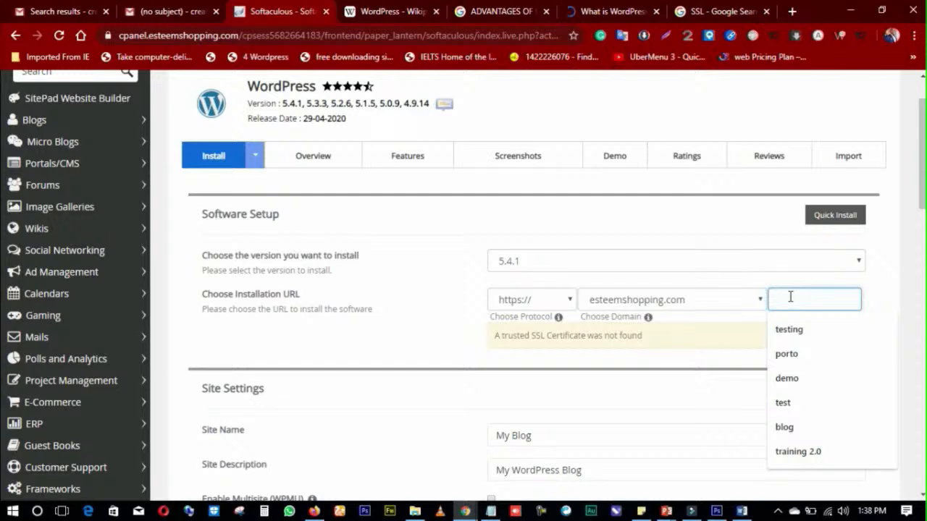
{"action": "type", "text": "purchae"}
{"action": "key", "text": "BackSpace"}
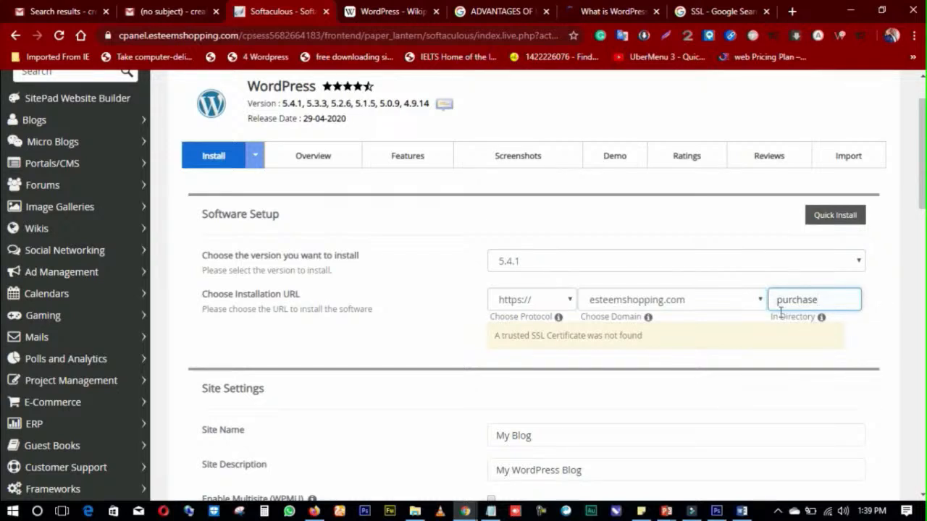
{"action": "left_click", "coordinate": [868, 298]}
{"action": "left_click", "coordinate": [784, 297]}
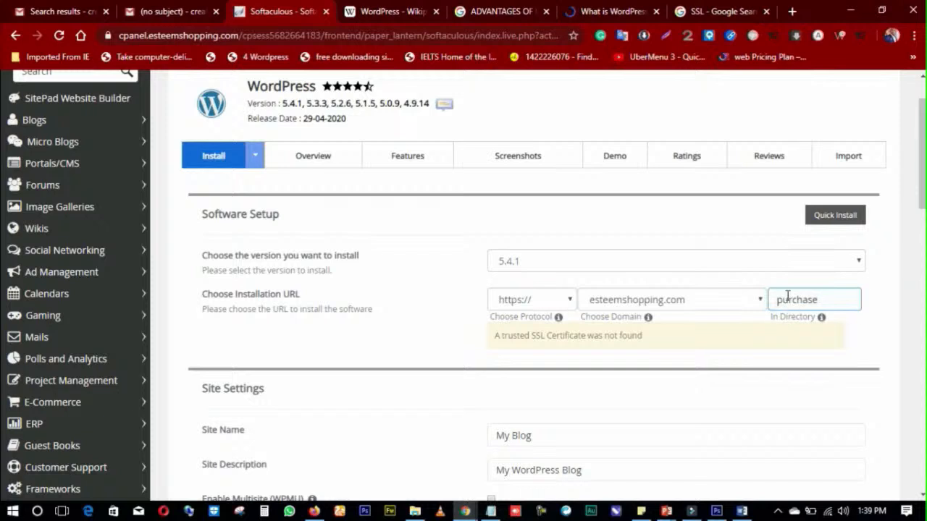
{"action": "right_click", "coordinate": [837, 302]}
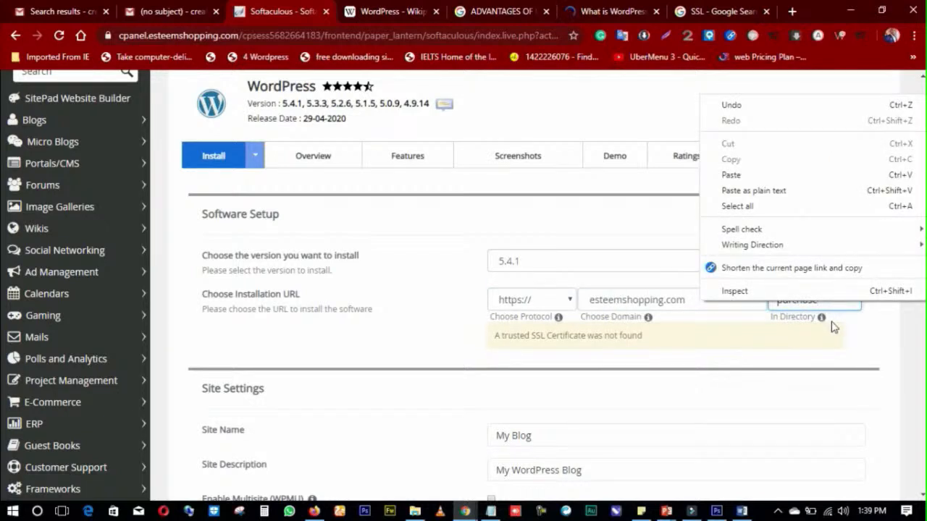
{"action": "right_click", "coordinate": [847, 324]}
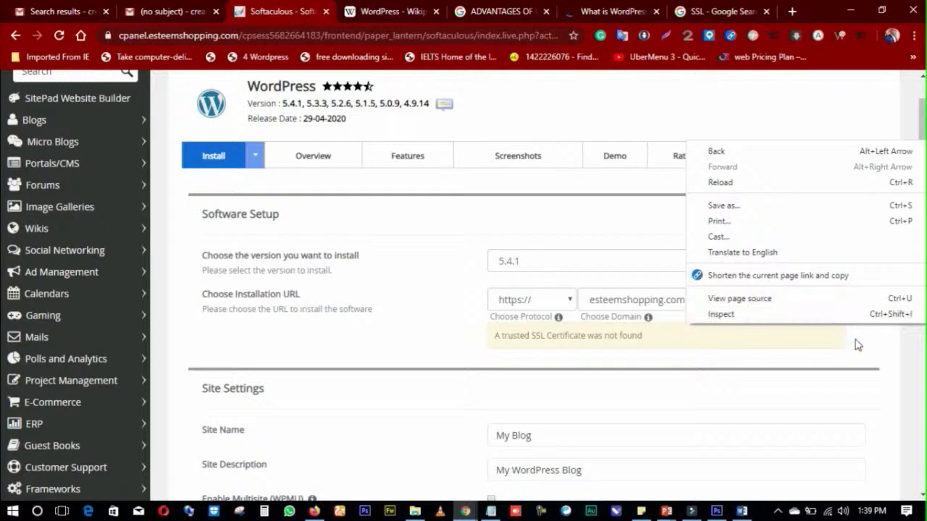
{"action": "left_click", "coordinate": [854, 336]}
{"action": "left_click", "coordinate": [833, 302]}
{"action": "key", "text": "BackSpace"}
{"action": "key", "text": "BackSpace"}
{"action": "key", "text": "BackSpace"}
{"action": "key", "text": "BackSpace"}
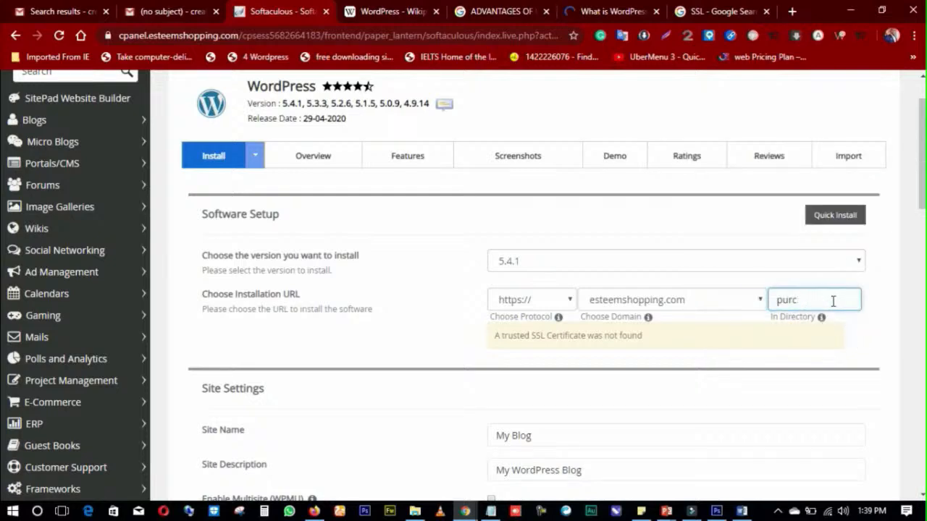
{"action": "scroll", "coordinate": [644, 345], "scroll_direction": "down", "scroll_amount": 4}
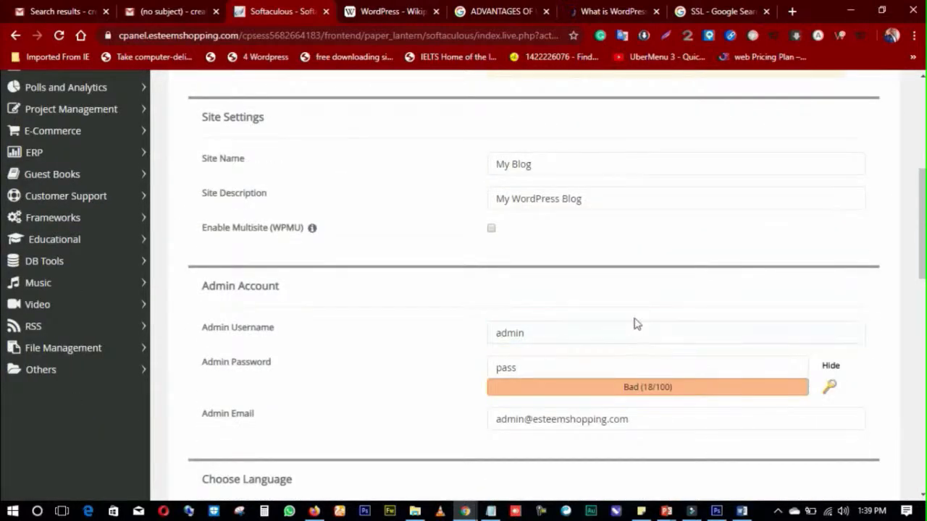
{"action": "scroll", "coordinate": [591, 227], "scroll_direction": "down", "scroll_amount": 3}
{"action": "left_click", "coordinate": [526, 131]}
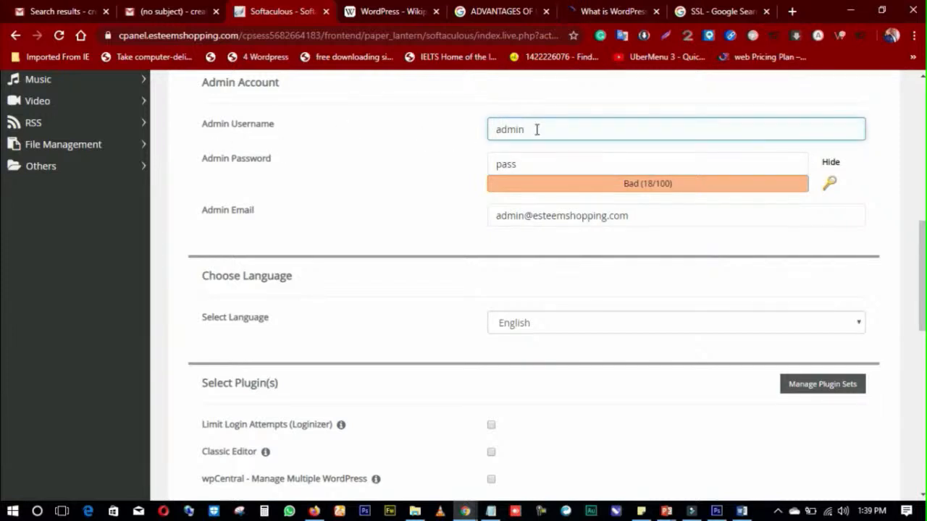
{"action": "right_click", "coordinate": [566, 170]}
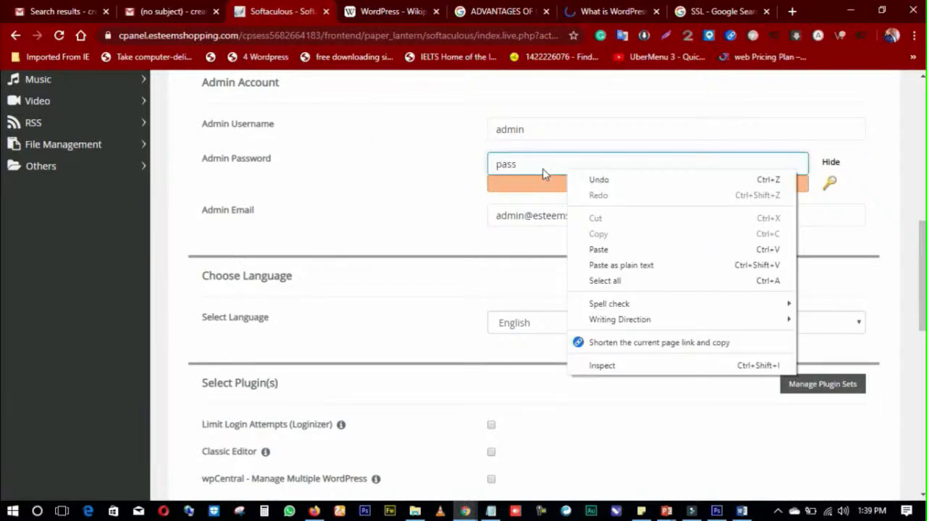
{"action": "right_click", "coordinate": [533, 168]}
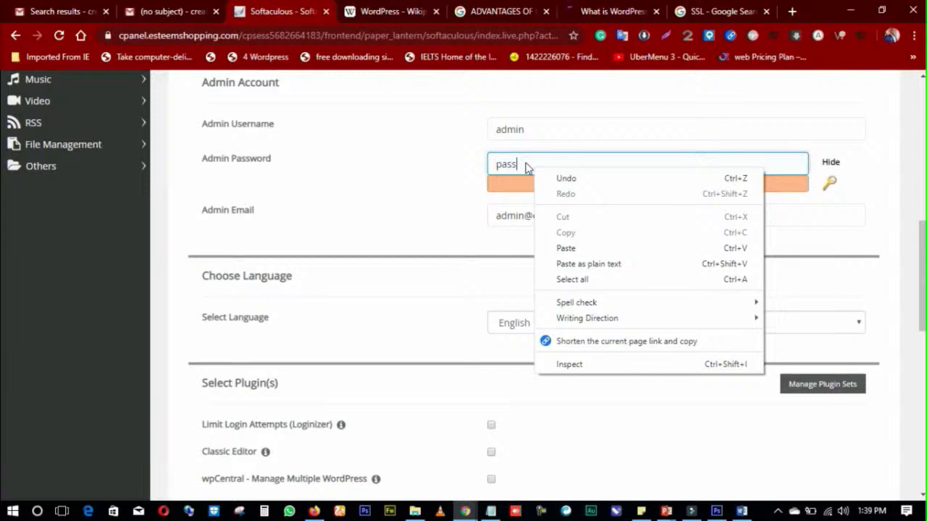
{"action": "left_click", "coordinate": [526, 164]}
{"action": "key", "text": "BackSpace"}
{"action": "key", "text": "BackSpace"}
{"action": "key", "text": "BackSpace"}
{"action": "key", "text": "BackSpace"}
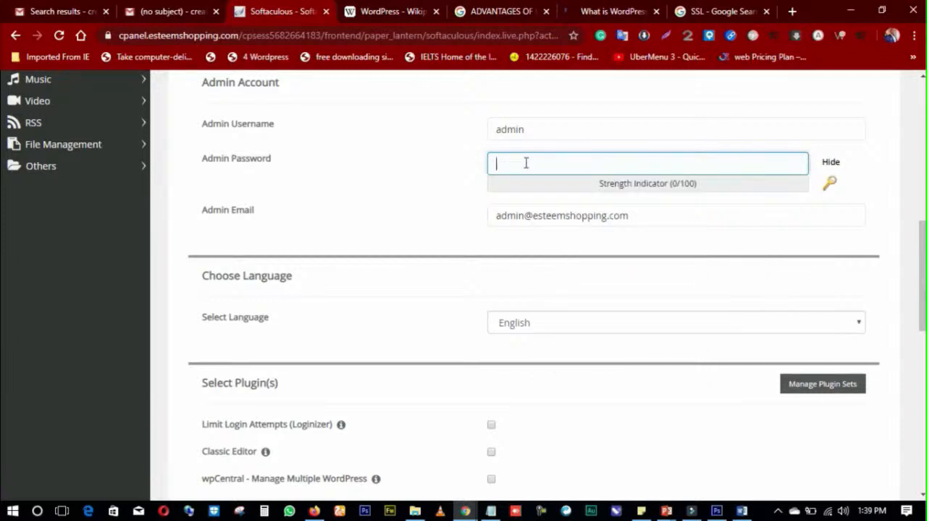
{"action": "type", "text": "pass"}
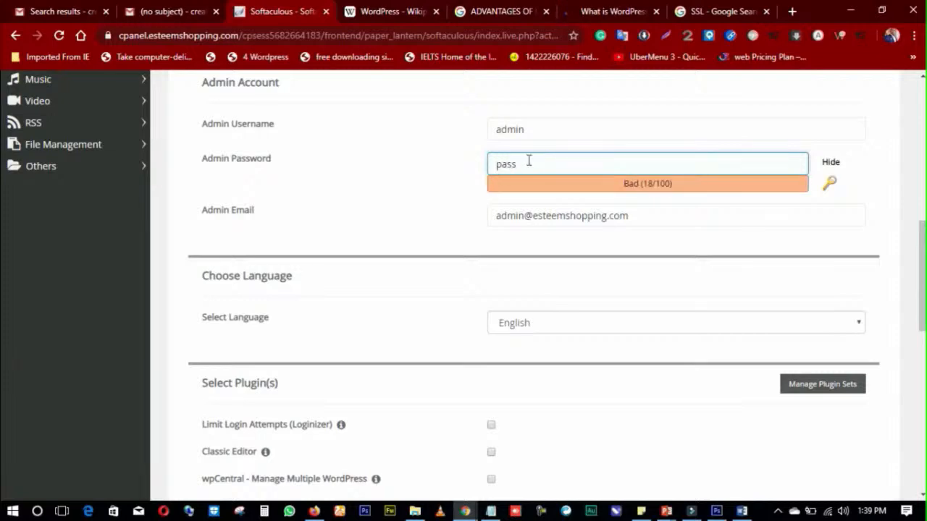
{"action": "left_click", "coordinate": [413, 192]}
Step: Enter wp as the installation subfolder in the In Directory field
{"action": "scroll", "coordinate": [627, 334], "scroll_direction": "down", "scroll_amount": 2}
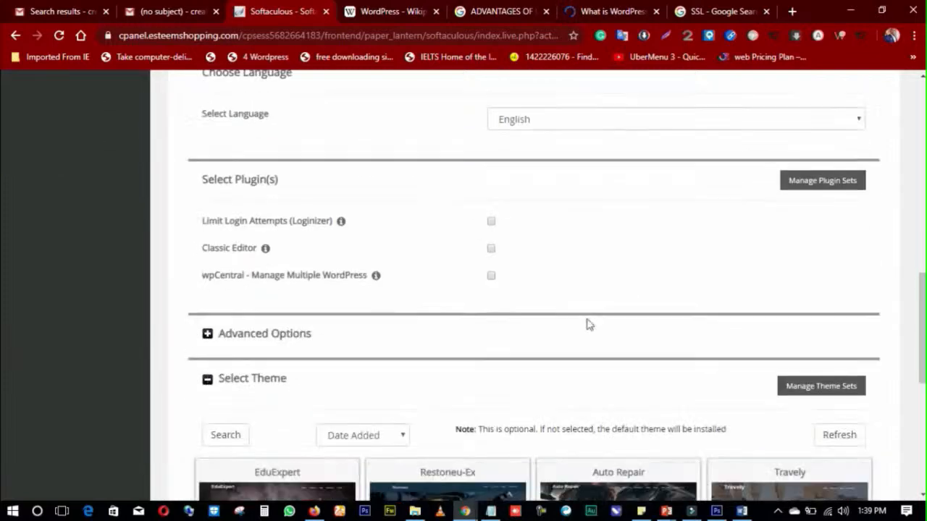
{"action": "scroll", "coordinate": [492, 311], "scroll_direction": "down", "scroll_amount": 3}
{"action": "scroll", "coordinate": [480, 317], "scroll_direction": "up", "scroll_amount": 8}
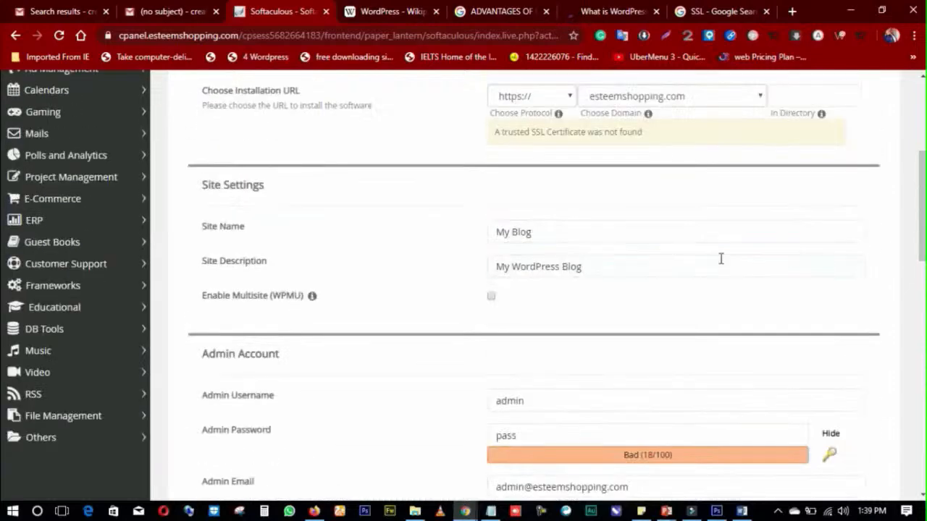
{"action": "scroll", "coordinate": [719, 249], "scroll_direction": "up", "scroll_amount": 4}
{"action": "left_click", "coordinate": [787, 368]}
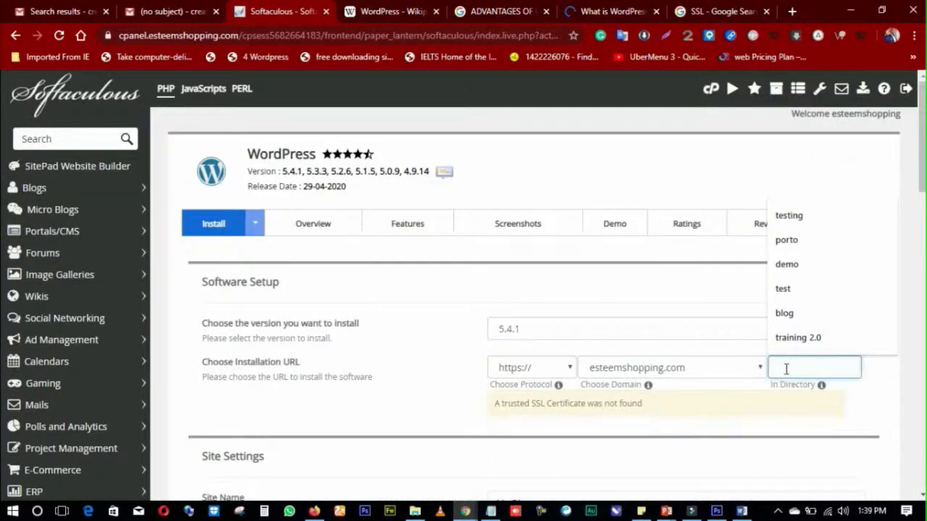
{"action": "type", "text": "wp"}
{"action": "scroll", "coordinate": [479, 330], "scroll_direction": "down", "scroll_amount": 10}
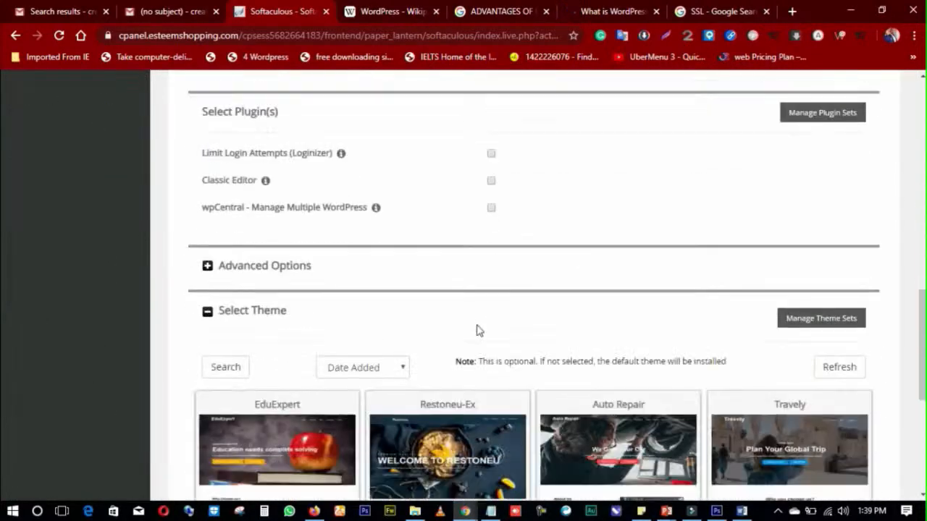
{"action": "scroll", "coordinate": [479, 330], "scroll_direction": "down", "scroll_amount": 5}
{"action": "scroll", "coordinate": [557, 362], "scroll_direction": "up", "scroll_amount": 12}
{"action": "scroll", "coordinate": [703, 316], "scroll_direction": "up", "scroll_amount": 5}
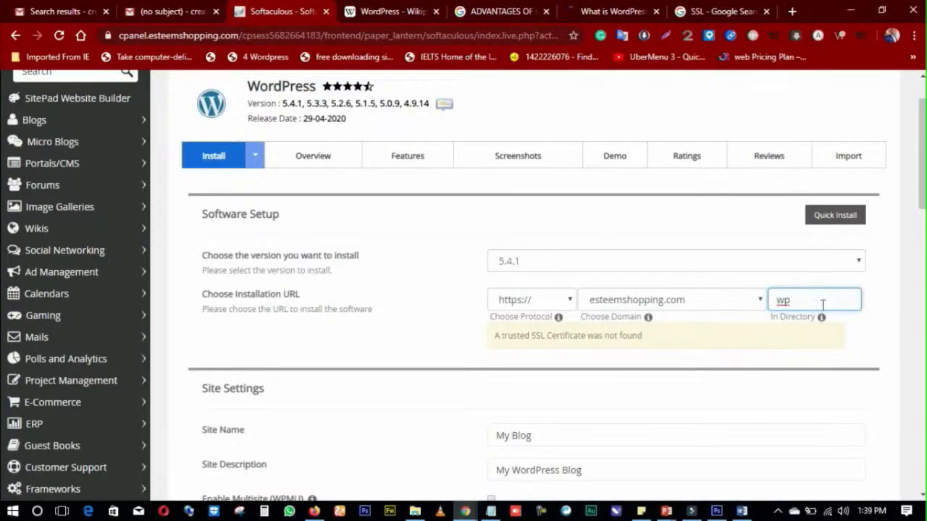
Step: Replace it with 'testing' picked from the field's autofill suggestions
{"action": "key", "text": "BackSpace"}
{"action": "key", "text": "BackSpace"}
{"action": "left_click", "coordinate": [823, 304]}
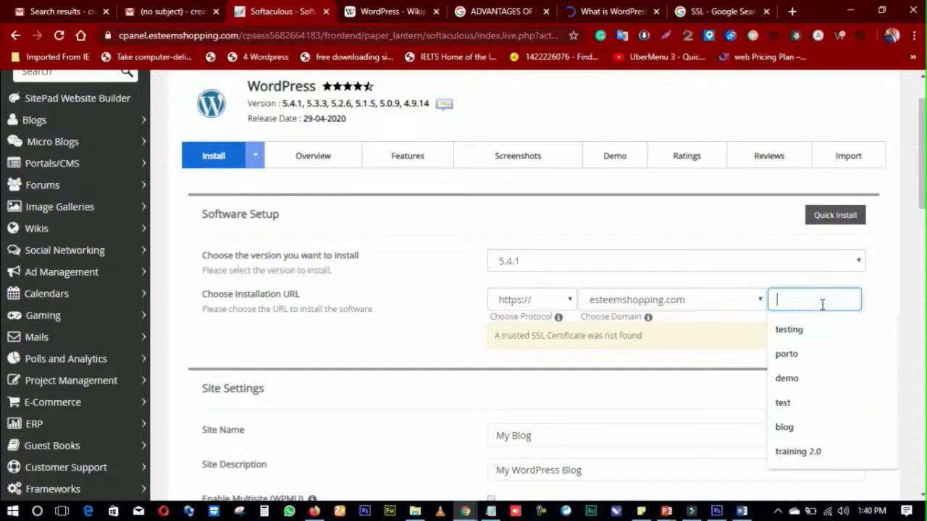
{"action": "left_click", "coordinate": [801, 330]}
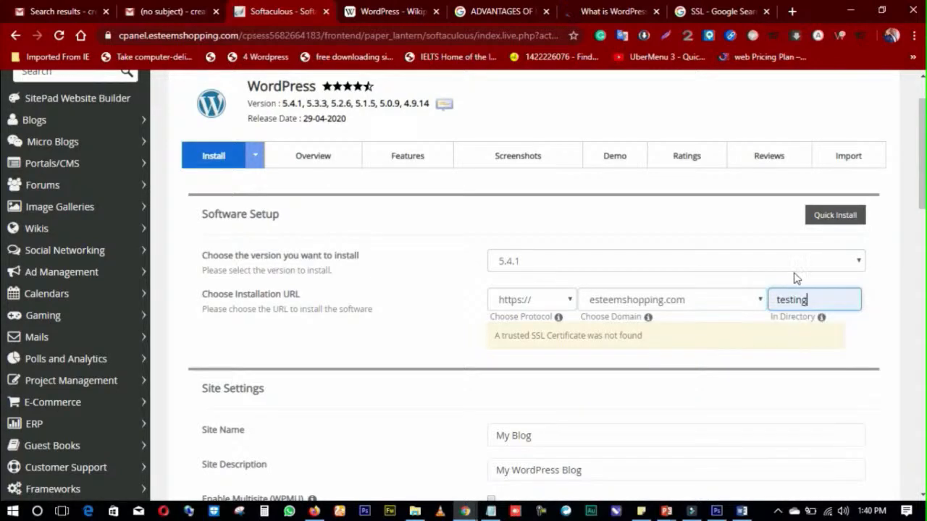
{"action": "scroll", "coordinate": [725, 296], "scroll_direction": "down", "scroll_amount": 4}
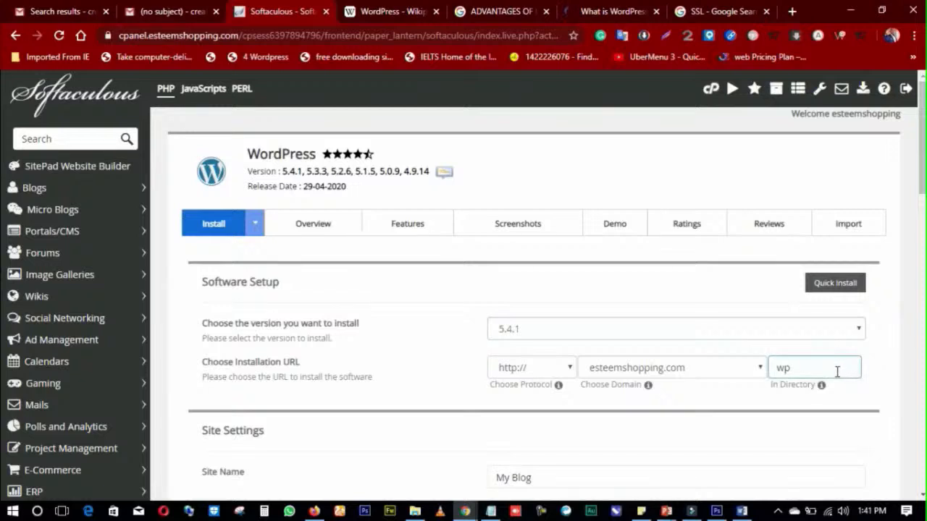
{"action": "left_click", "coordinate": [532, 367]}
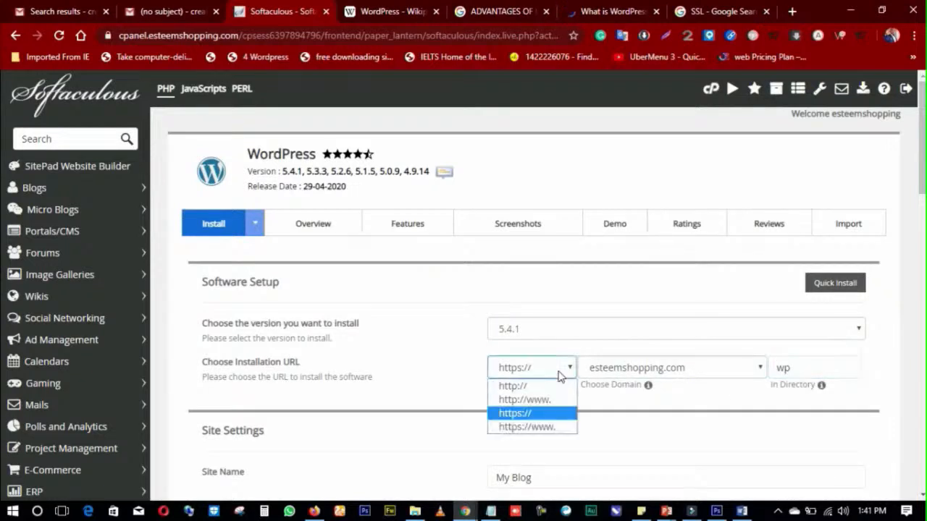
{"action": "left_click", "coordinate": [524, 413]}
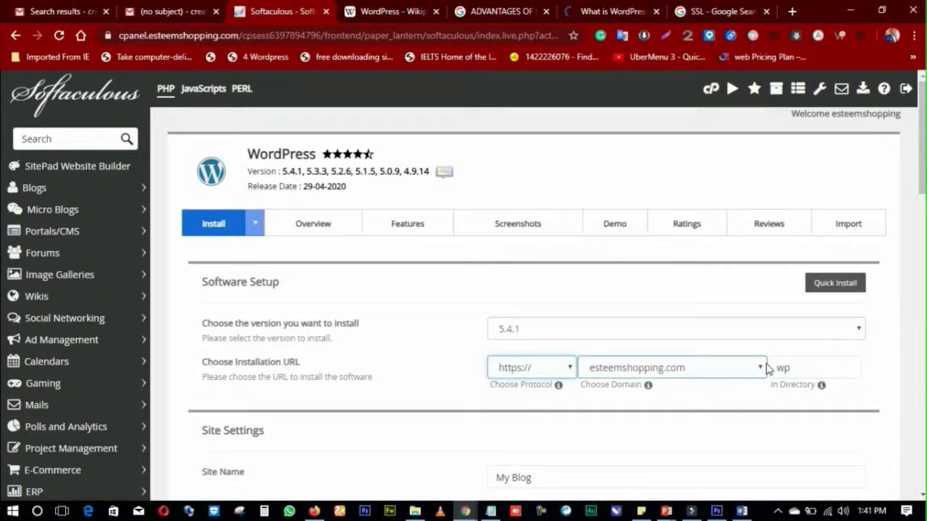
{"action": "double_click", "coordinate": [822, 367]}
{"action": "key", "text": "BackSpace"}
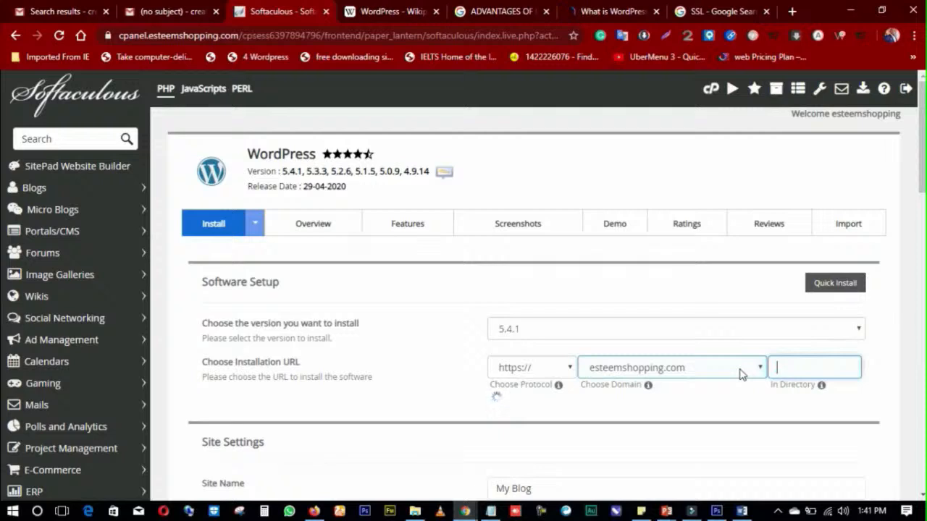
{"action": "type", "text": "we"}
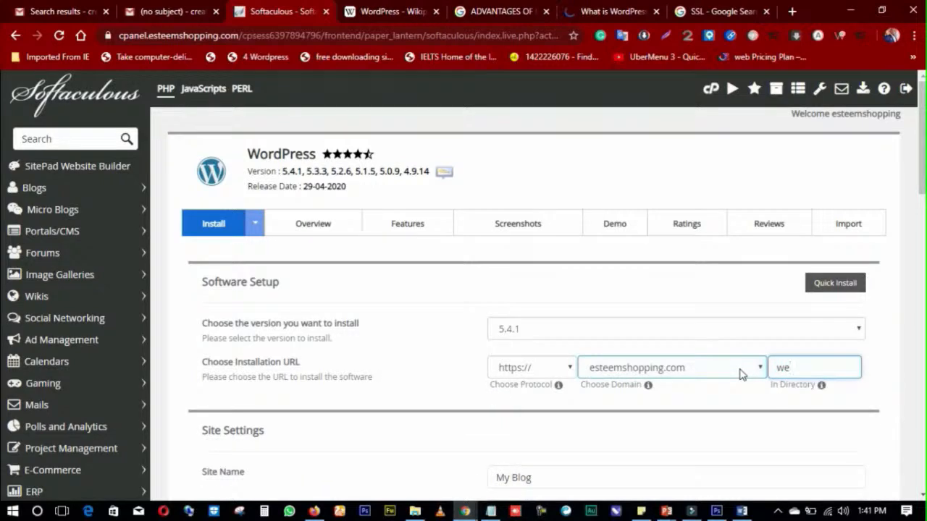
{"action": "type", "text": "bdesign"}
{"action": "scroll", "coordinate": [548, 376], "scroll_direction": "down", "scroll_amount": 2}
Step: Delete the webdesign name and restore it with Ctrl+Z, leaving it deselected
{"action": "left_click_drag", "start_coordinate": [842, 232], "coordinate": [779, 236]}
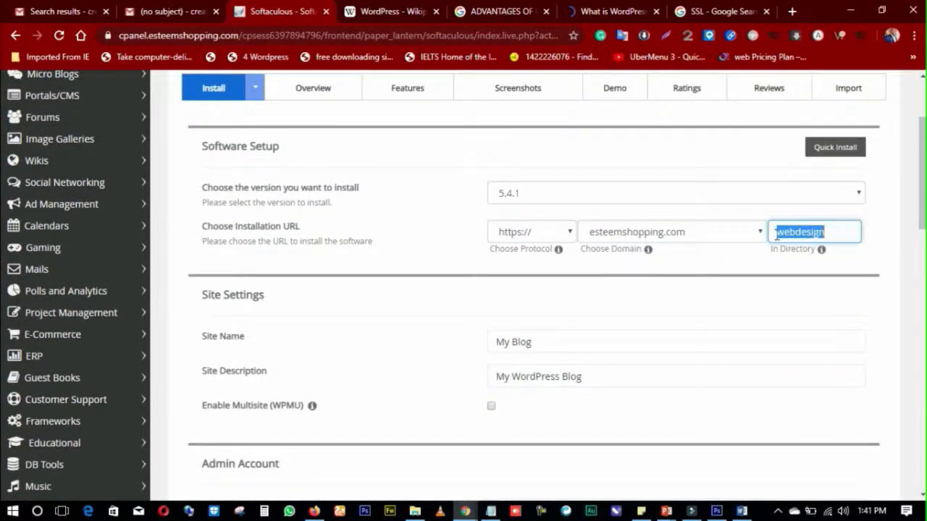
{"action": "key", "text": "BackSpace"}
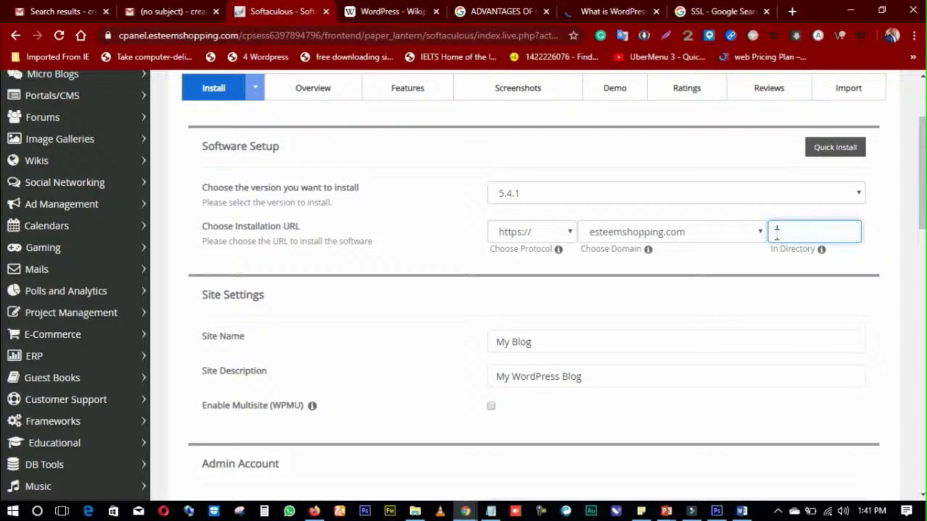
{"action": "key", "text": "ctrl+z"}
{"action": "scroll", "coordinate": [724, 264], "scroll_direction": "down", "scroll_amount": 3}
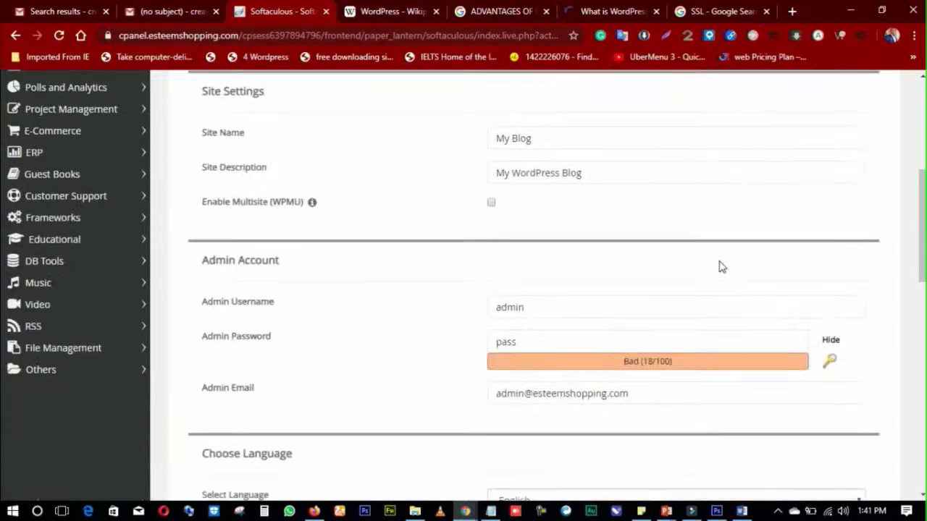
{"action": "scroll", "coordinate": [651, 261], "scroll_direction": "up", "scroll_amount": 4}
{"action": "left_click", "coordinate": [843, 297]}
Step: Scroll to the bottom of the filled-in WordPress form and start the installation
{"action": "scroll", "coordinate": [727, 297], "scroll_direction": "down", "scroll_amount": 9}
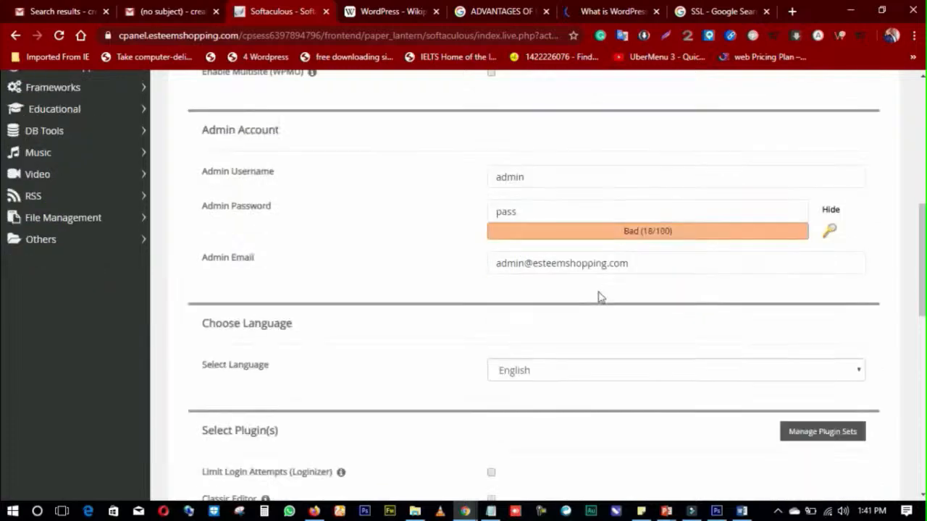
{"action": "scroll", "coordinate": [572, 293], "scroll_direction": "down", "scroll_amount": 8}
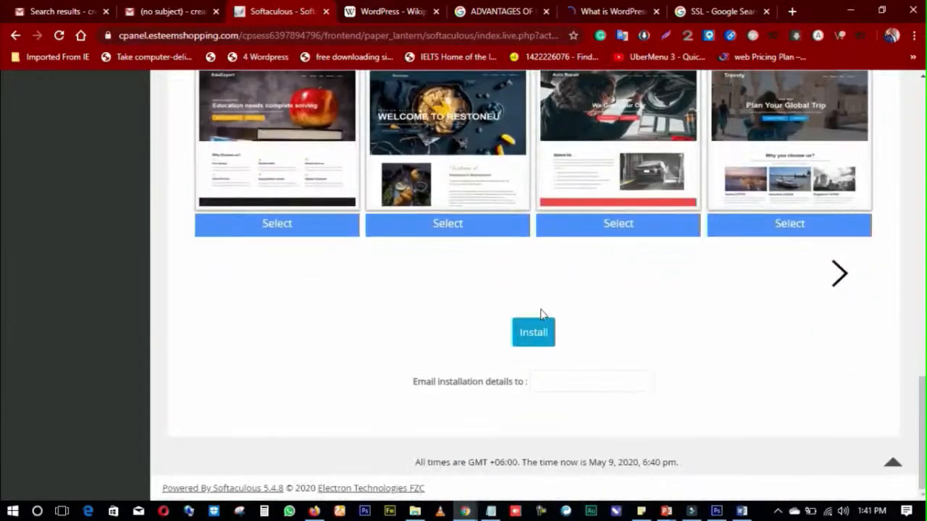
{"action": "left_click", "coordinate": [521, 333]}
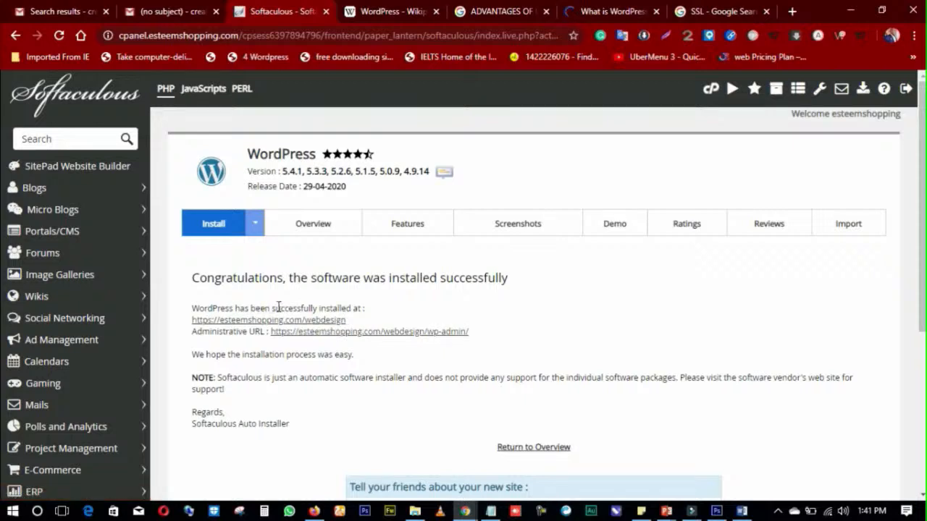
Step: Open the new site's address, esteemshopping.com/webdesign, in a new tab
{"action": "left_click_drag", "start_coordinate": [354, 322], "coordinate": [174, 323]}
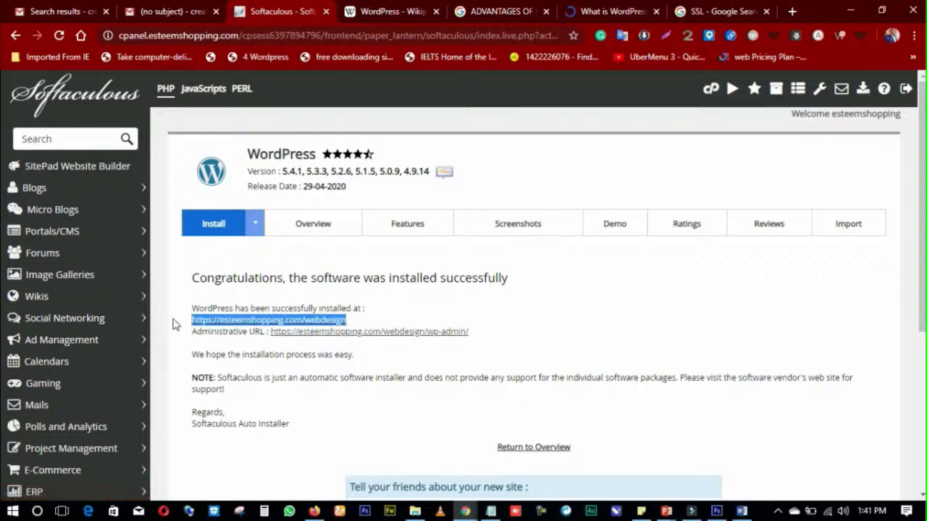
{"action": "left_click", "coordinate": [499, 339]}
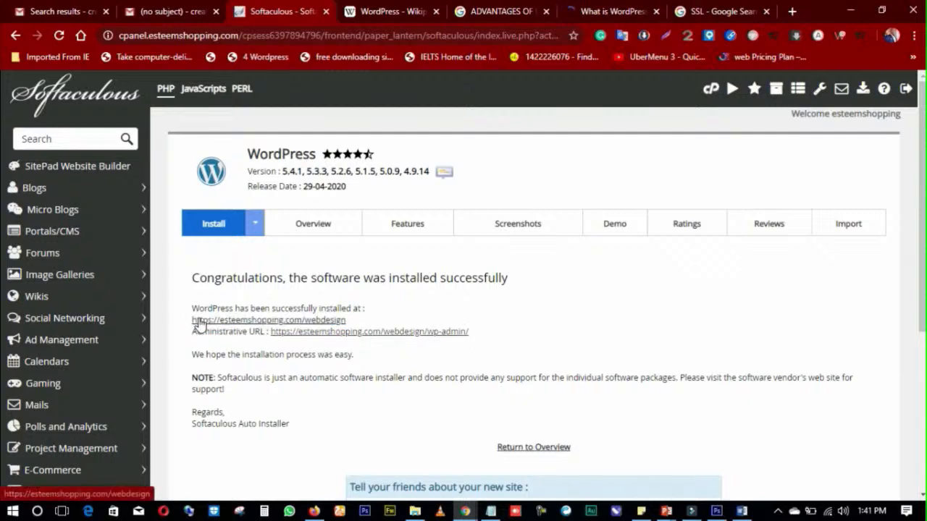
{"action": "left_click_drag", "start_coordinate": [193, 321], "coordinate": [362, 327]}
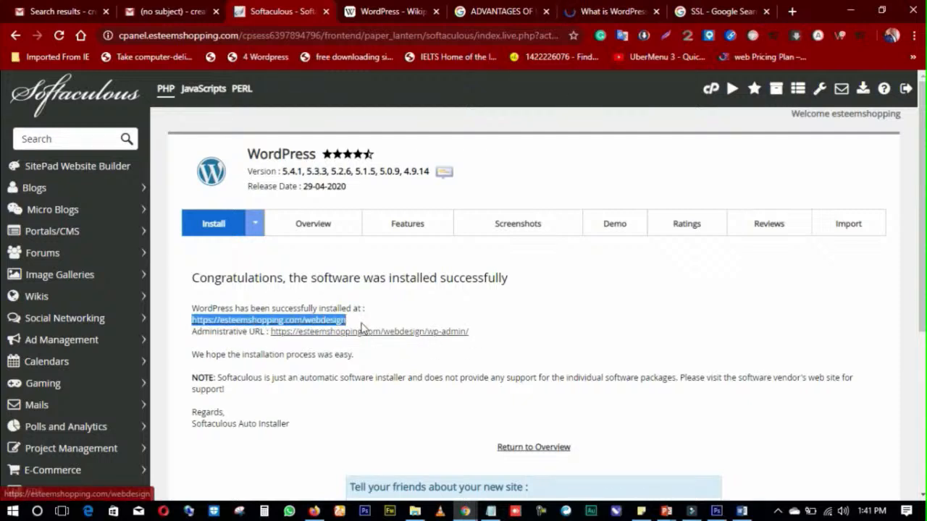
{"action": "right_click", "coordinate": [323, 321]}
{"action": "left_click", "coordinate": [373, 138]}
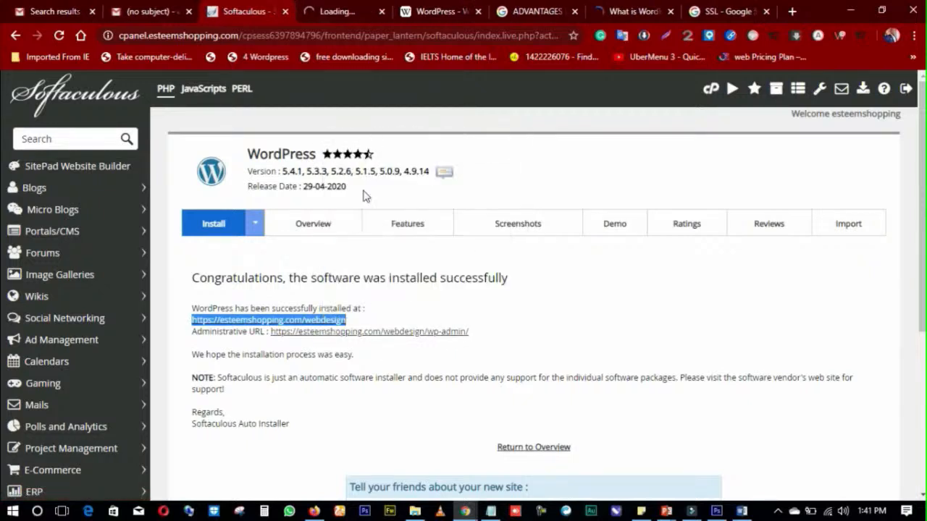
Step: Open the wp-admin dashboard address in a new tab
{"action": "left_click_drag", "start_coordinate": [468, 331], "coordinate": [273, 332]}
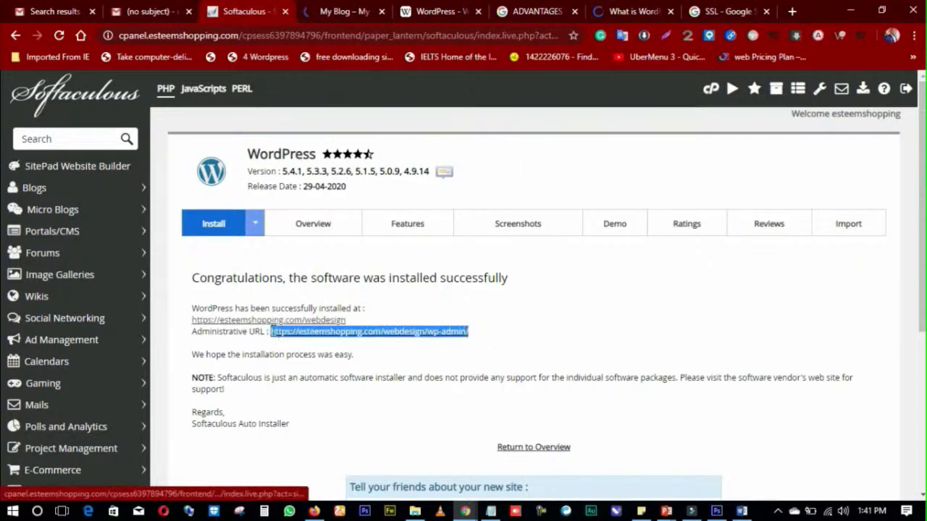
{"action": "right_click", "coordinate": [374, 334]}
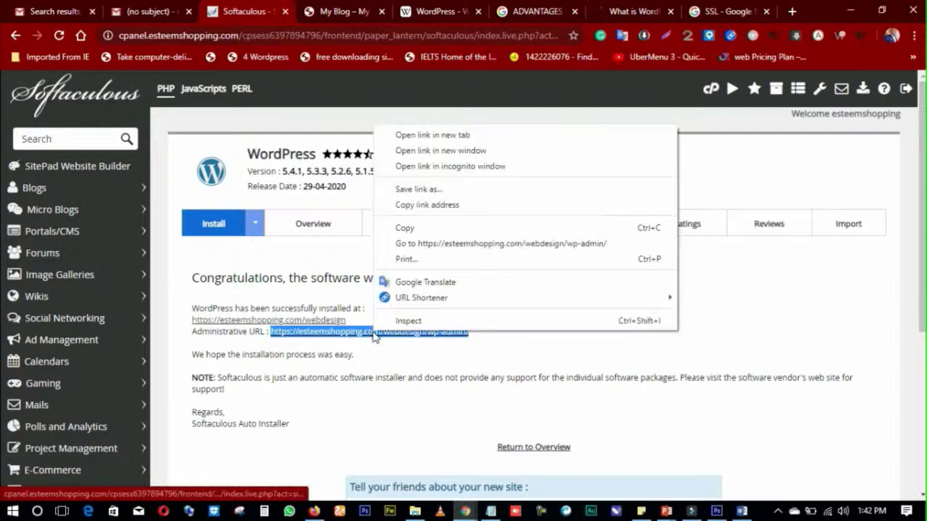
{"action": "left_click", "coordinate": [421, 135]}
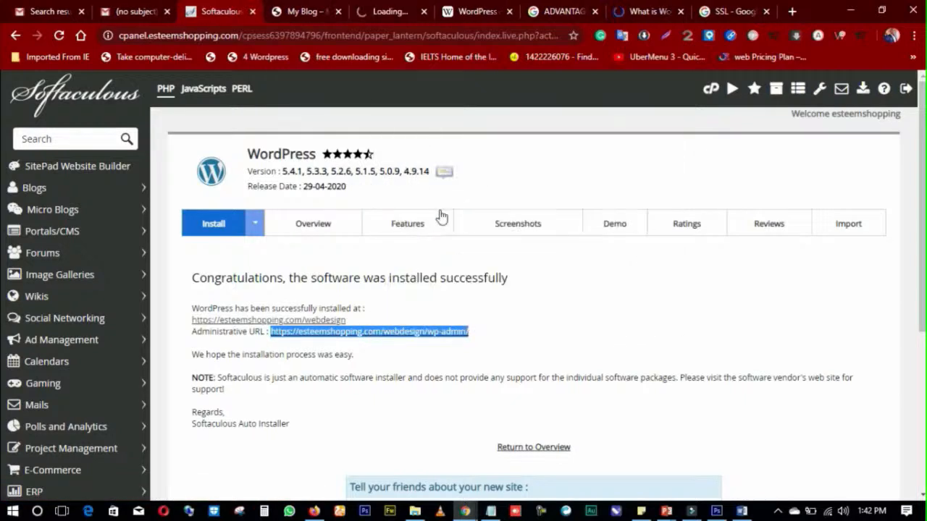
Step: Scroll through the My Blog front page, its Hello world! post and widgets, then bring up the admin Dashboard
{"action": "left_click", "coordinate": [291, 15]}
{"action": "scroll", "coordinate": [323, 238], "scroll_direction": "down", "scroll_amount": 7}
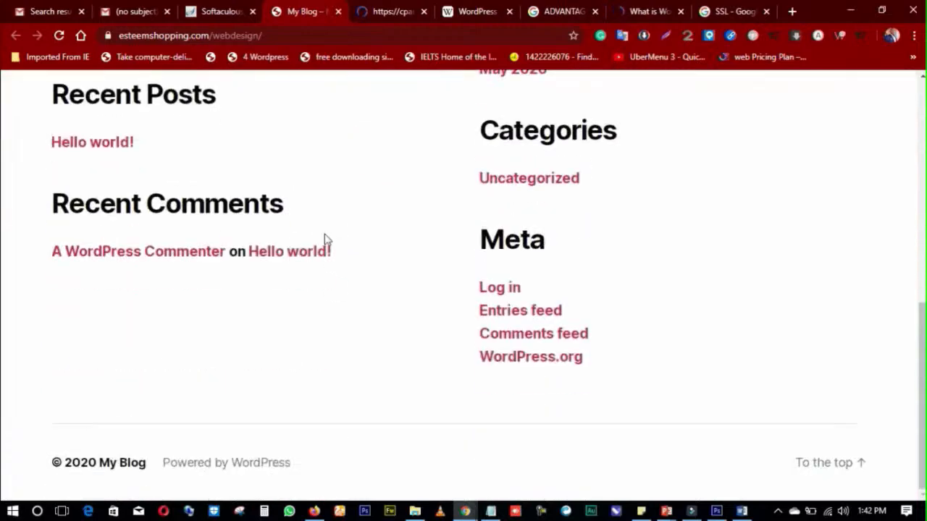
{"action": "scroll", "coordinate": [325, 239], "scroll_direction": "up", "scroll_amount": 5}
{"action": "scroll", "coordinate": [325, 239], "scroll_direction": "up", "scroll_amount": 3}
{"action": "scroll", "coordinate": [328, 237], "scroll_direction": "down", "scroll_amount": 4}
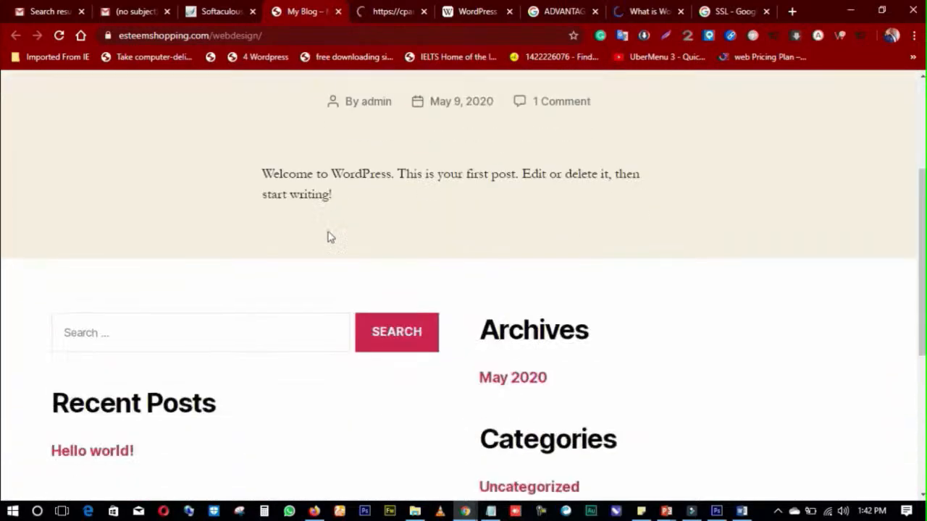
{"action": "scroll", "coordinate": [333, 236], "scroll_direction": "down", "scroll_amount": 1}
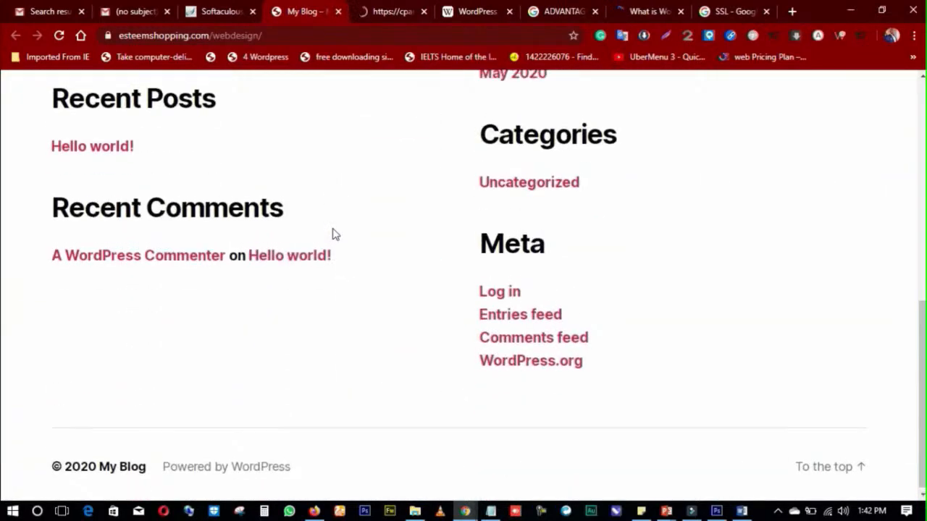
{"action": "scroll", "coordinate": [333, 233], "scroll_direction": "up", "scroll_amount": 15}
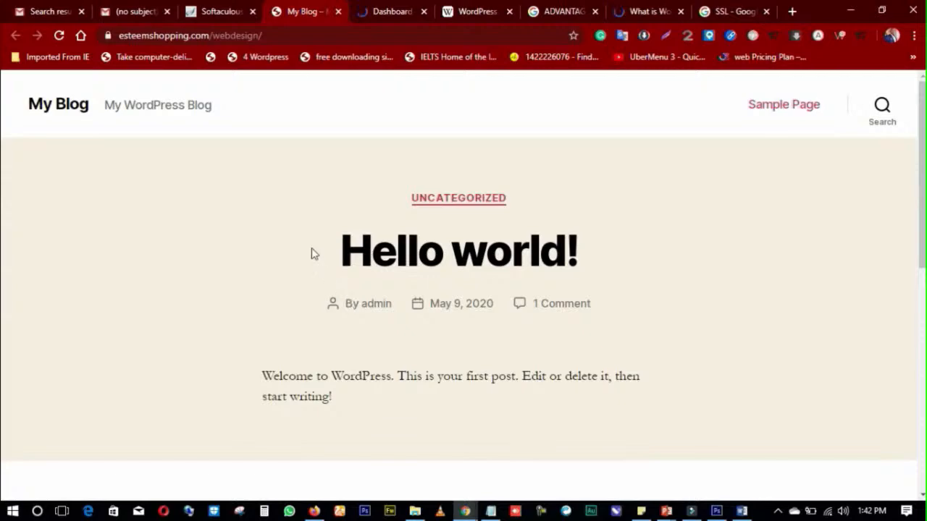
{"action": "scroll", "coordinate": [293, 204], "scroll_direction": "down", "scroll_amount": 12}
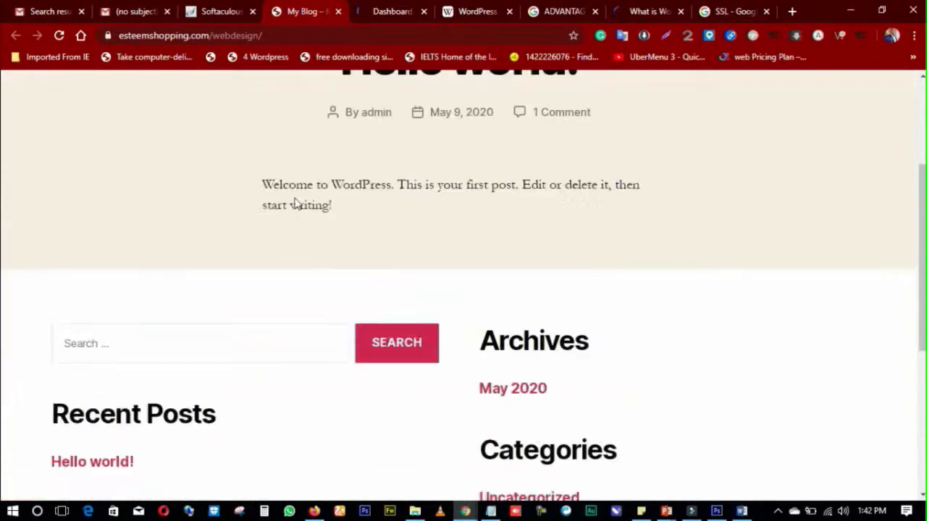
{"action": "scroll", "coordinate": [295, 206], "scroll_direction": "up", "scroll_amount": 12}
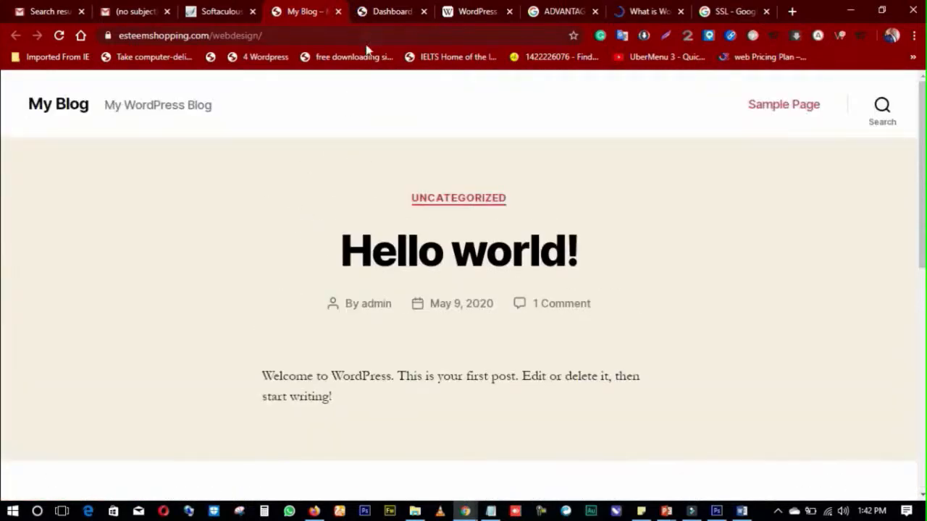
{"action": "scroll", "coordinate": [337, 201], "scroll_direction": "down", "scroll_amount": 7}
{"action": "scroll", "coordinate": [339, 210], "scroll_direction": "up", "scroll_amount": 4}
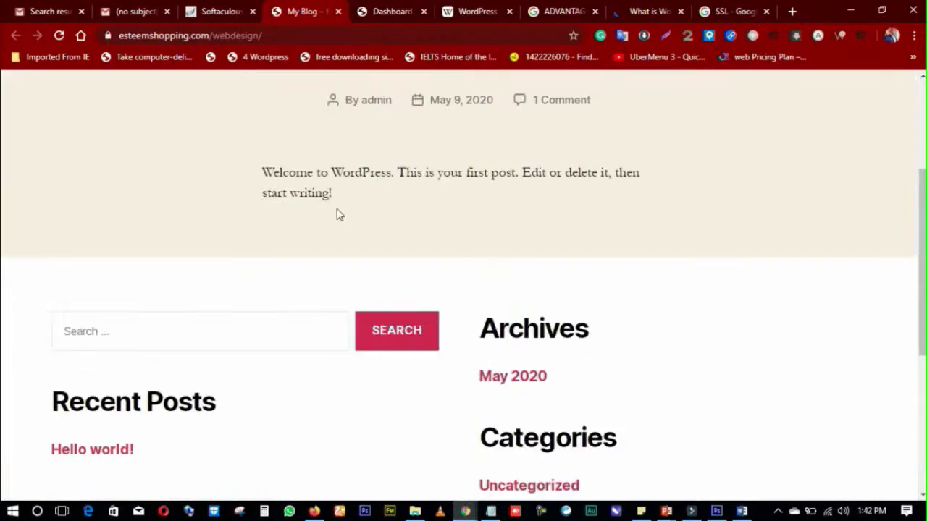
{"action": "scroll", "coordinate": [338, 214], "scroll_direction": "up", "scroll_amount": 3}
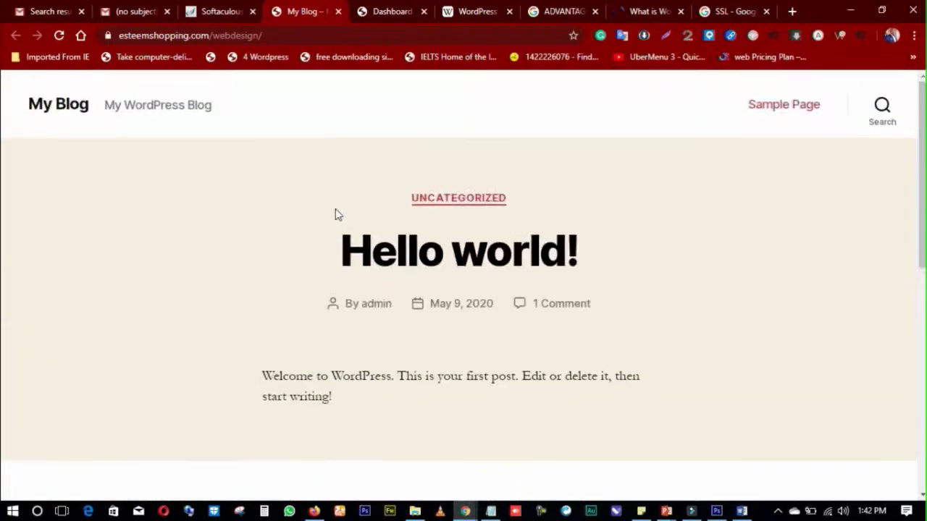
{"action": "left_click", "coordinate": [390, 13]}
{"action": "scroll", "coordinate": [283, 180], "scroll_direction": "down", "scroll_amount": 5}
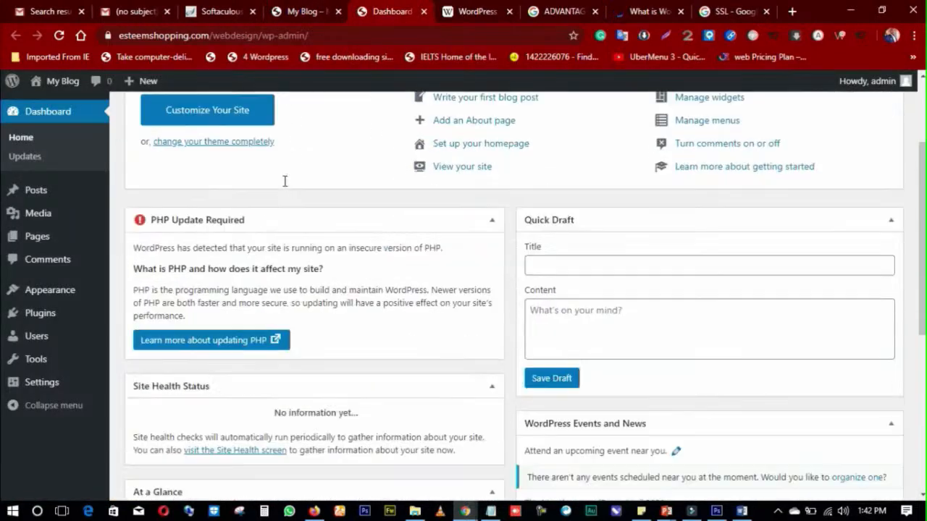
{"action": "scroll", "coordinate": [290, 187], "scroll_direction": "down", "scroll_amount": 3}
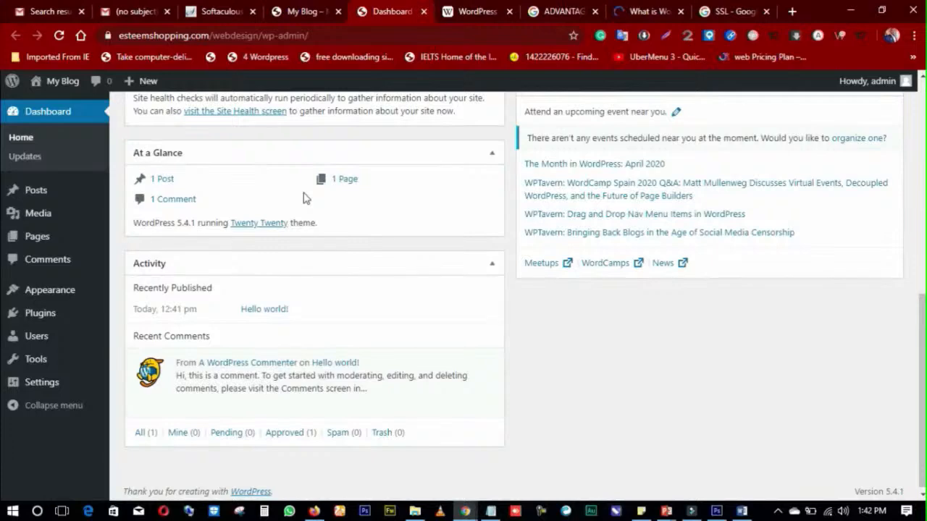
{"action": "scroll", "coordinate": [302, 199], "scroll_direction": "up", "scroll_amount": 8}
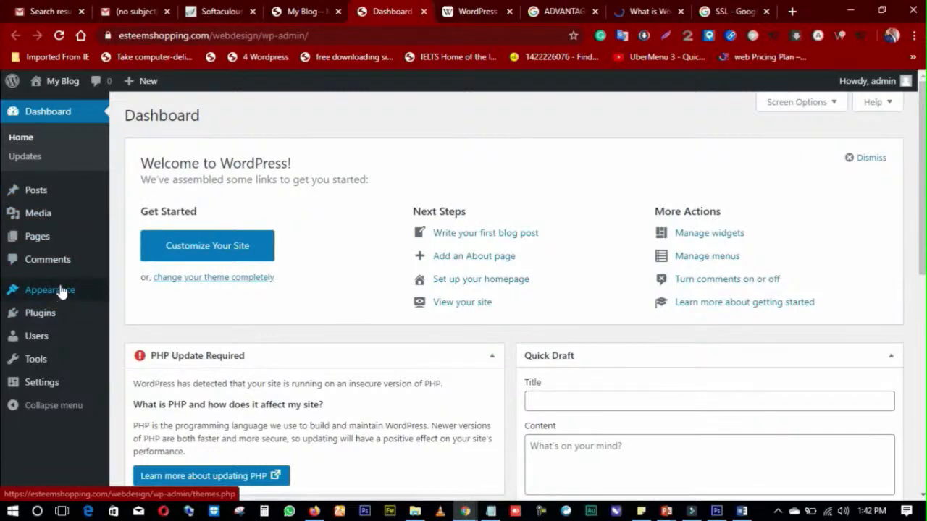
{"action": "mouse_move", "coordinate": [43, 319]}
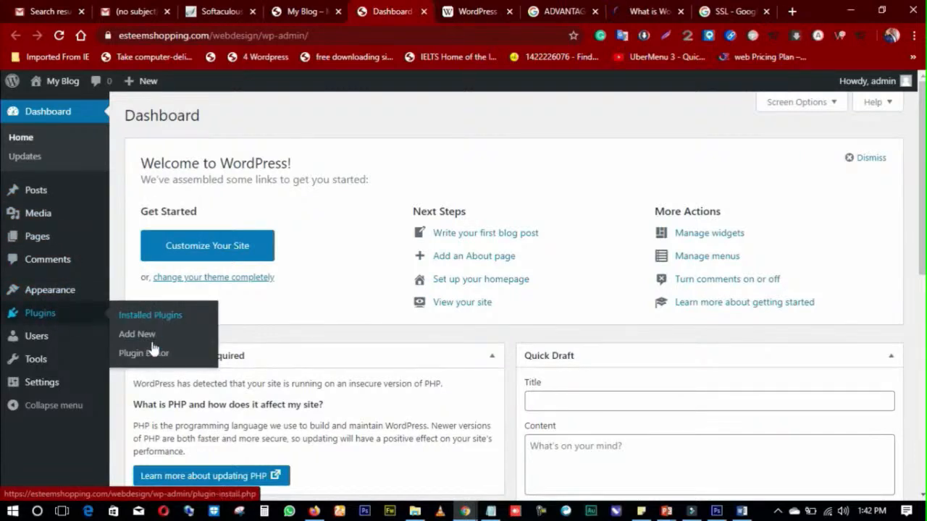
{"action": "mouse_move", "coordinate": [49, 291]}
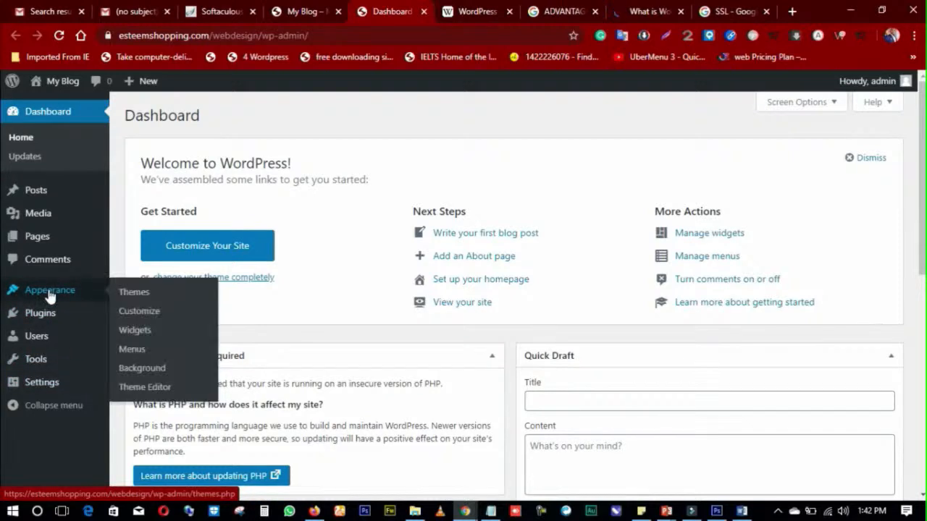
{"action": "left_click", "coordinate": [142, 300]}
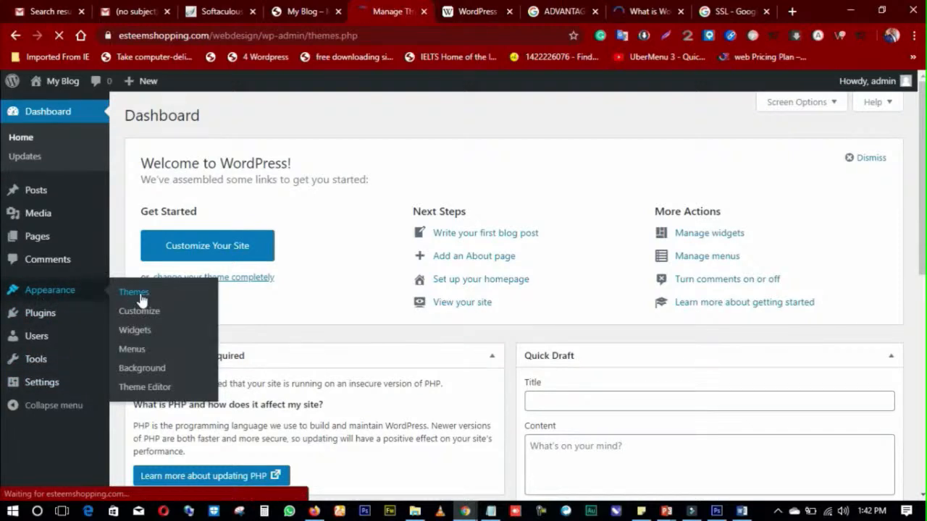
{"action": "scroll", "coordinate": [340, 290], "scroll_direction": "down", "scroll_amount": 2}
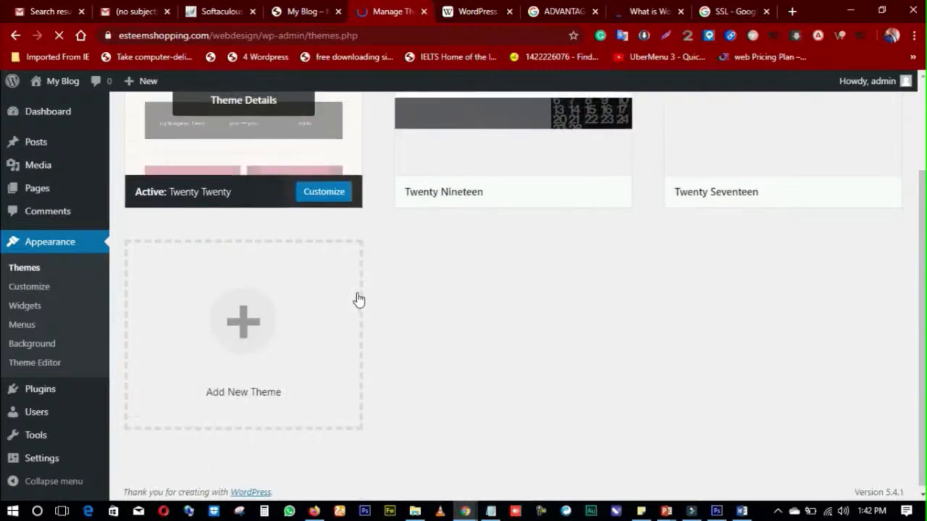
{"action": "scroll", "coordinate": [358, 299], "scroll_direction": "up", "scroll_amount": 2}
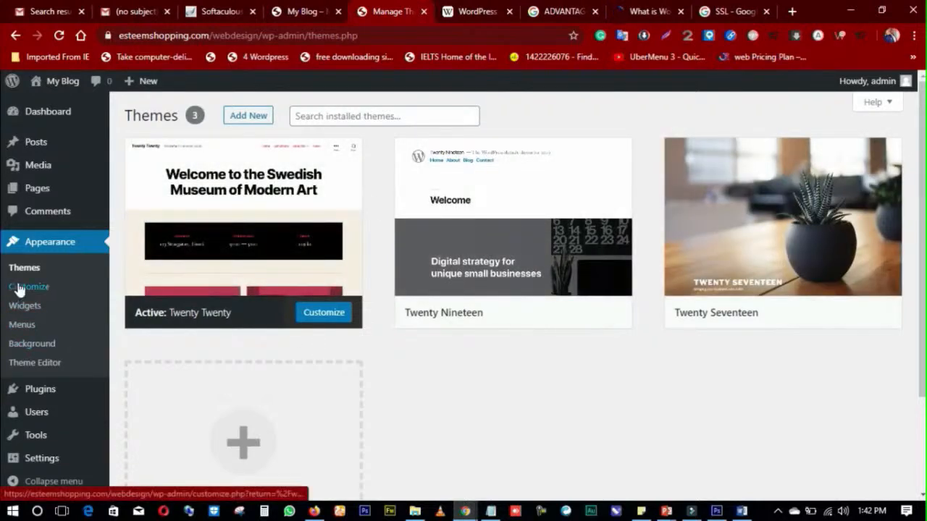
{"action": "mouse_move", "coordinate": [49, 399]}
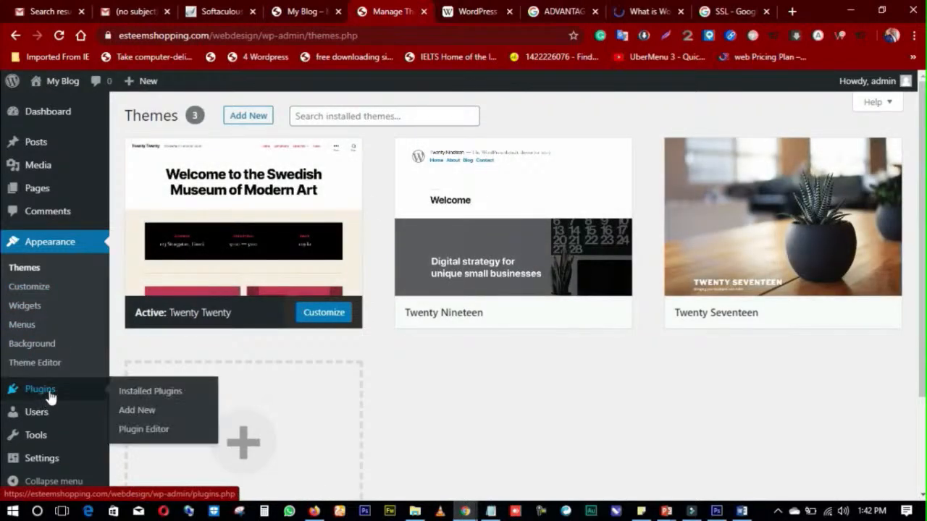
{"action": "left_click", "coordinate": [136, 397]}
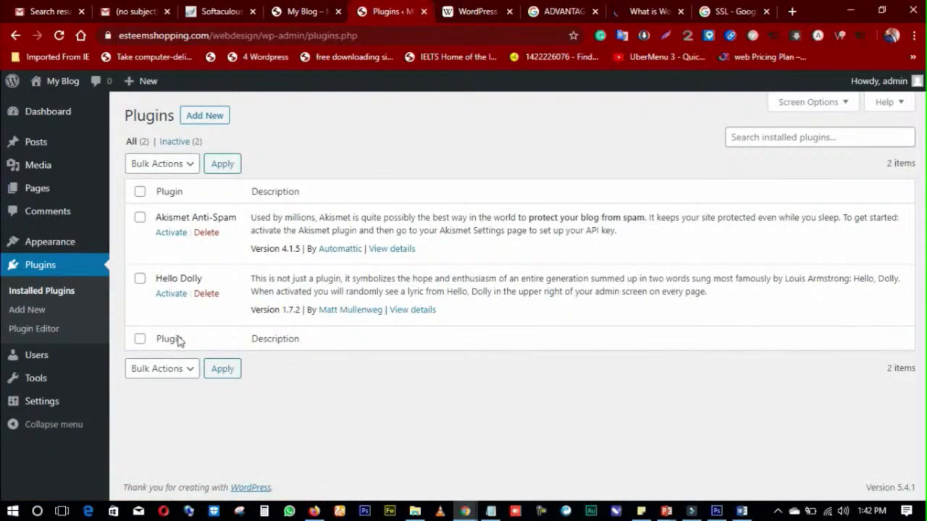
{"action": "left_click", "coordinate": [44, 114]}
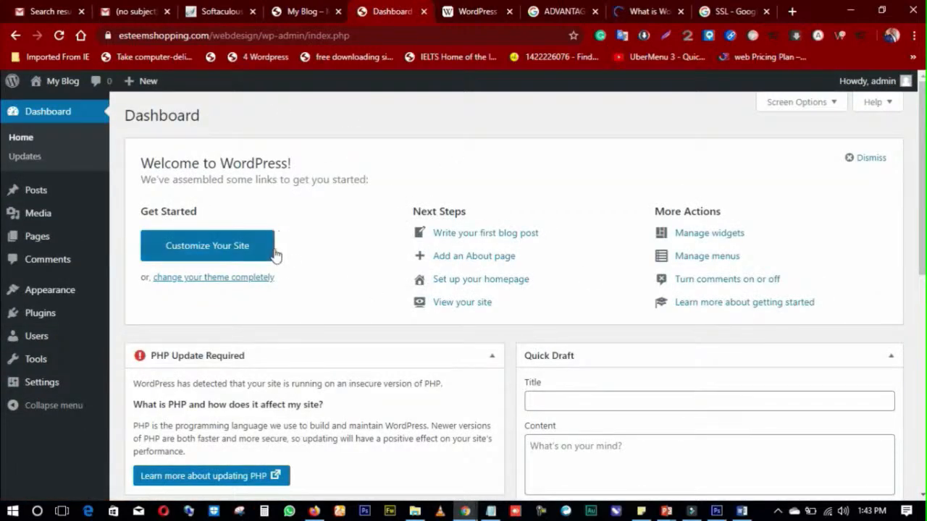
{"action": "scroll", "coordinate": [274, 246], "scroll_direction": "down", "scroll_amount": 1}
Step: Compare the My Blog front page with the admin Dashboard, switching back and forth repeatedly
{"action": "scroll", "coordinate": [275, 239], "scroll_direction": "up", "scroll_amount": 1}
{"action": "left_click", "coordinate": [317, 15]}
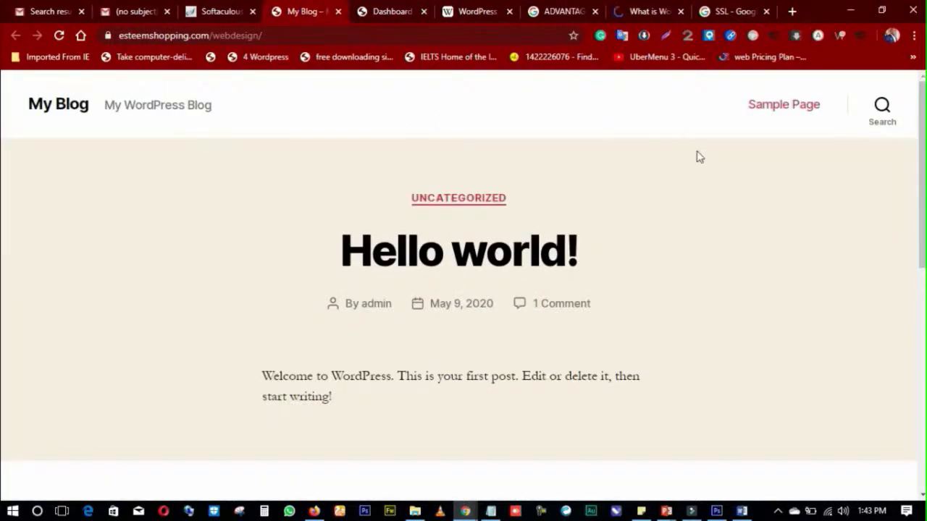
{"action": "scroll", "coordinate": [582, 181], "scroll_direction": "down", "scroll_amount": 6}
{"action": "scroll", "coordinate": [439, 181], "scroll_direction": "up", "scroll_amount": 4}
{"action": "left_click", "coordinate": [390, 15]}
{"action": "scroll", "coordinate": [209, 203], "scroll_direction": "down", "scroll_amount": 1}
{"action": "scroll", "coordinate": [191, 197], "scroll_direction": "up", "scroll_amount": 1}
{"action": "left_click", "coordinate": [308, 12]}
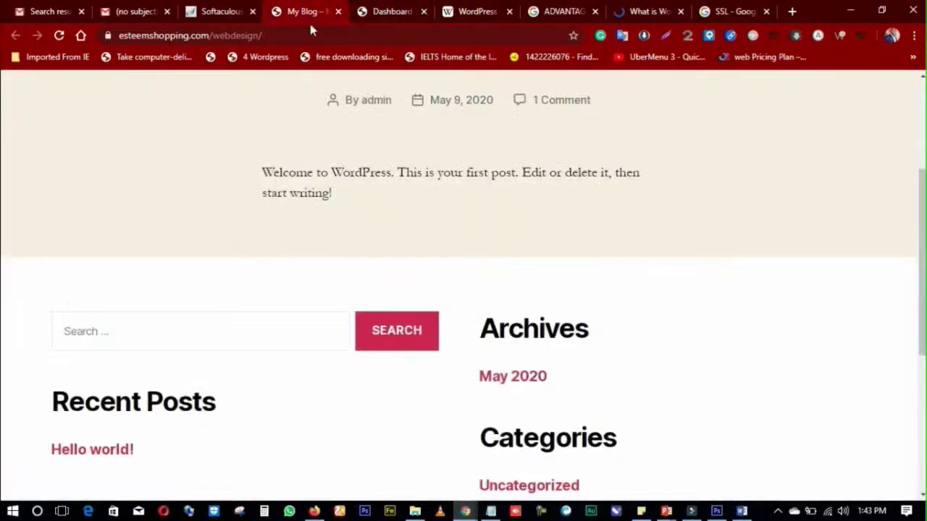
{"action": "scroll", "coordinate": [572, 230], "scroll_direction": "up", "scroll_amount": 3}
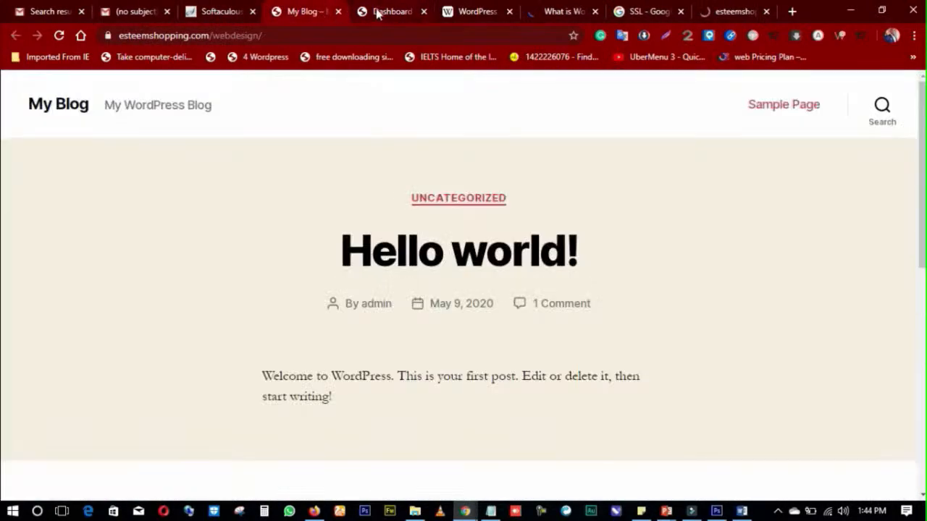
{"action": "left_click", "coordinate": [377, 12]}
{"action": "left_click", "coordinate": [301, 16]}
{"action": "left_click", "coordinate": [394, 16]}
{"action": "left_click", "coordinate": [305, 14]}
{"action": "left_click", "coordinate": [374, 13]}
{"action": "left_click", "coordinate": [308, 16]}
{"action": "left_click", "coordinate": [399, 16]}
{"action": "left_click", "coordinate": [313, 15]}
{"action": "left_click", "coordinate": [384, 16]}
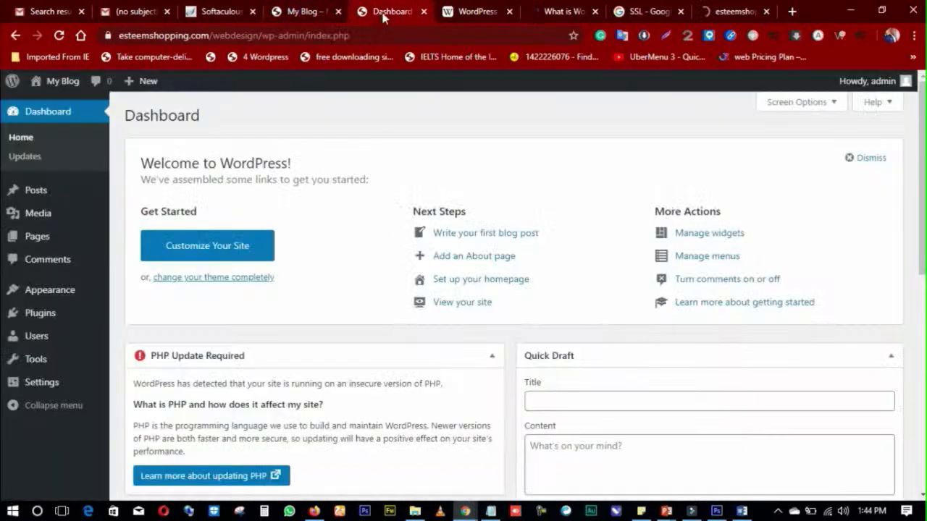
{"action": "left_click", "coordinate": [319, 17]}
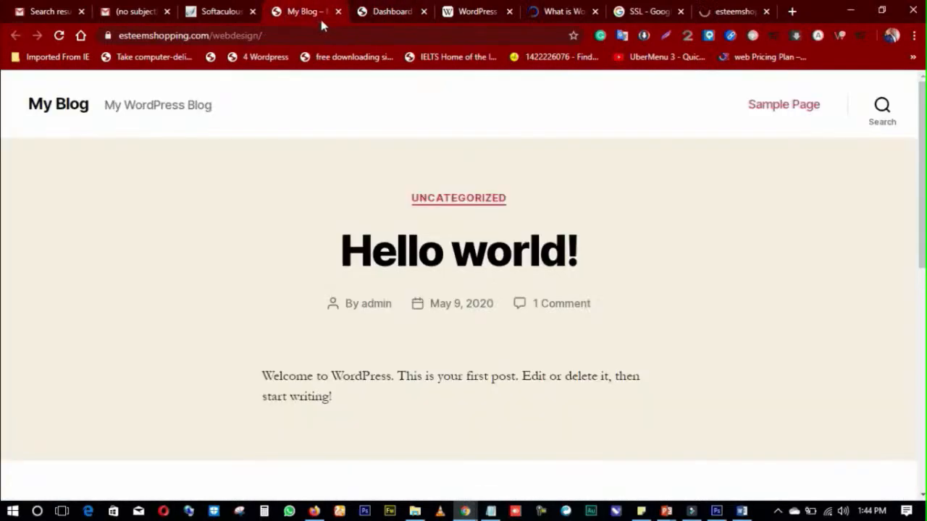
{"action": "left_click", "coordinate": [391, 13]}
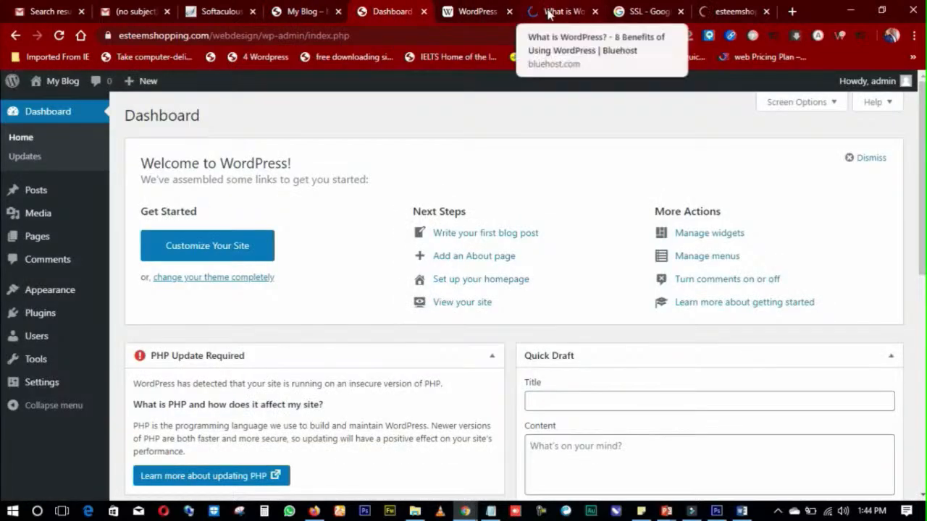
Step: Check the unloaded esteemshopping page, then scroll down the Softaculous installation success page
{"action": "left_click", "coordinate": [728, 12]}
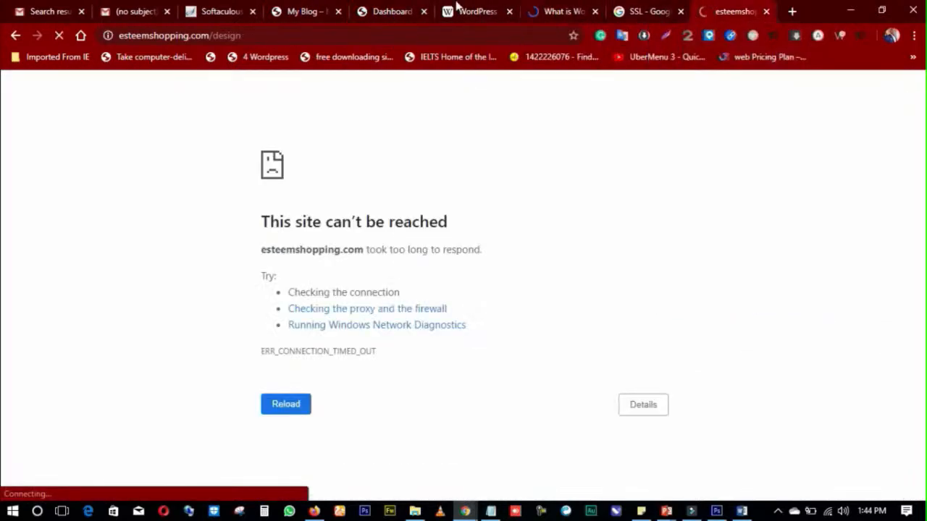
{"action": "left_click", "coordinate": [326, 11]}
{"action": "left_click", "coordinate": [221, 12]}
{"action": "scroll", "coordinate": [735, 478], "scroll_direction": "down", "scroll_amount": 4}
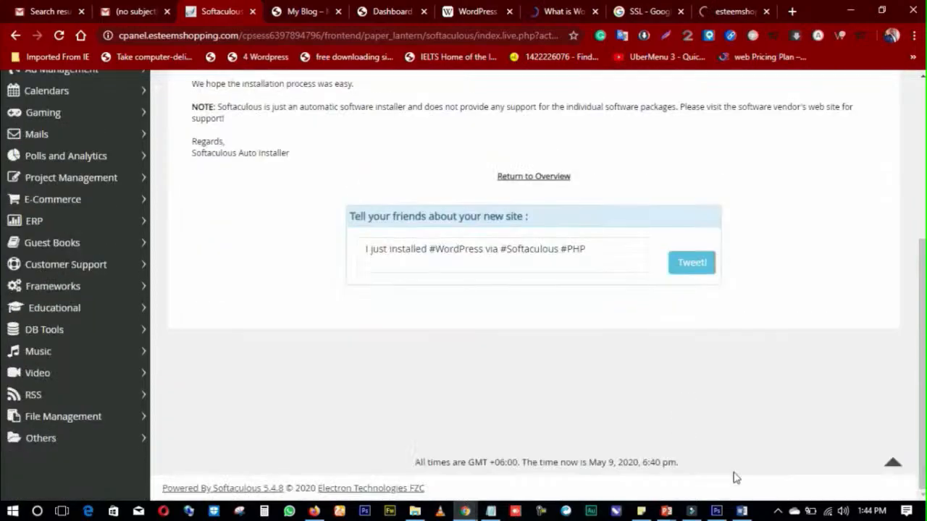